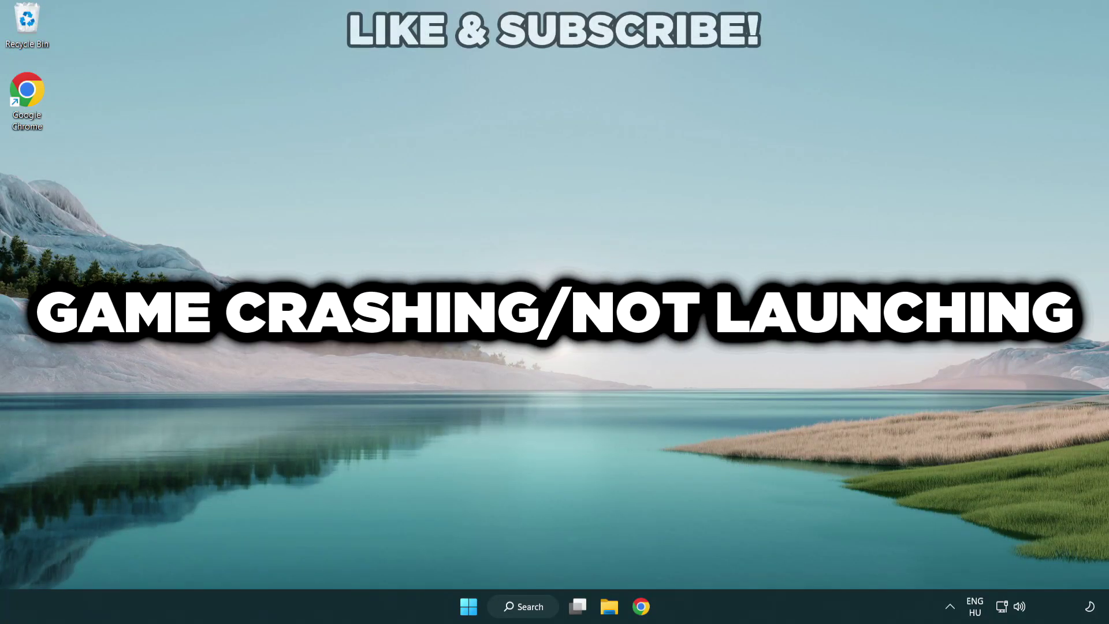
# Step: Search Windows for 'device manager' and launch Device Manager from the results
pyautogui.click(530, 607)
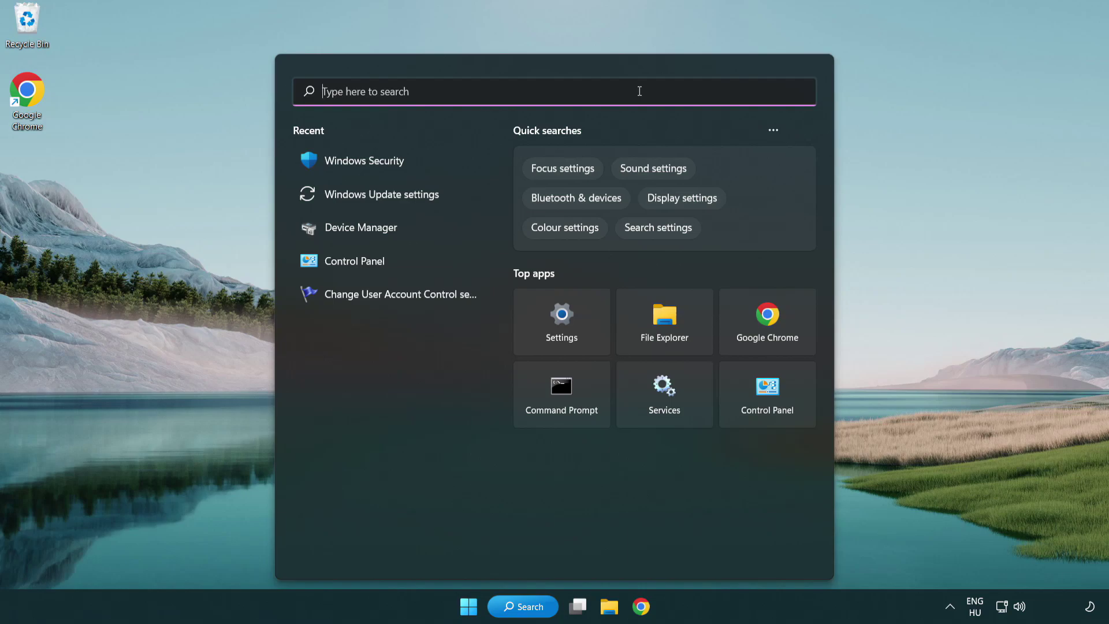
pyautogui.write('device m')
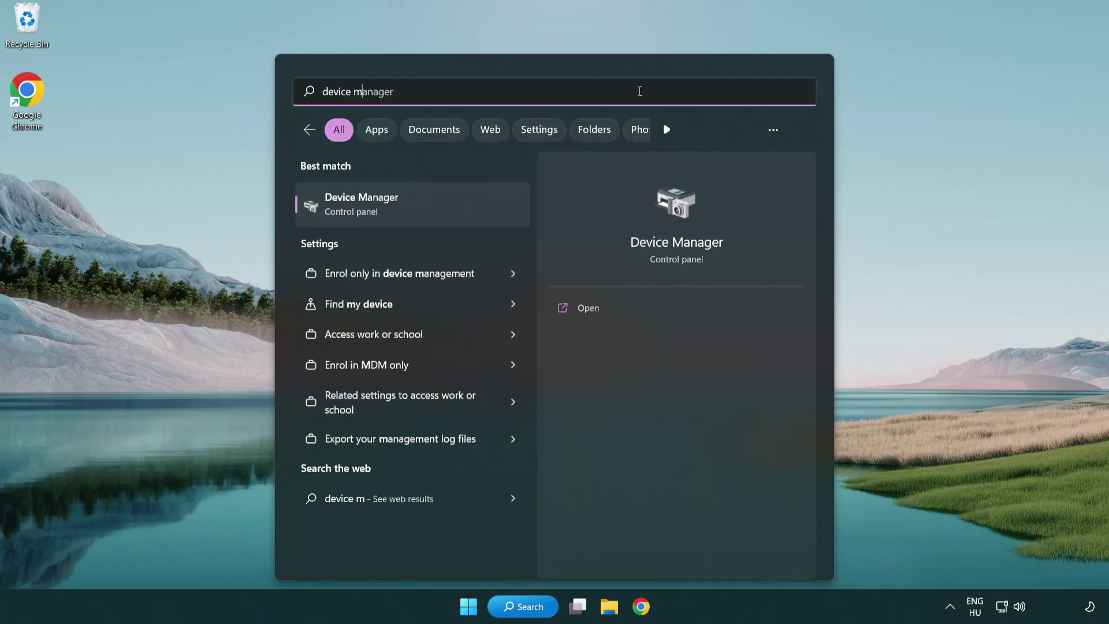
pyautogui.write('anager')
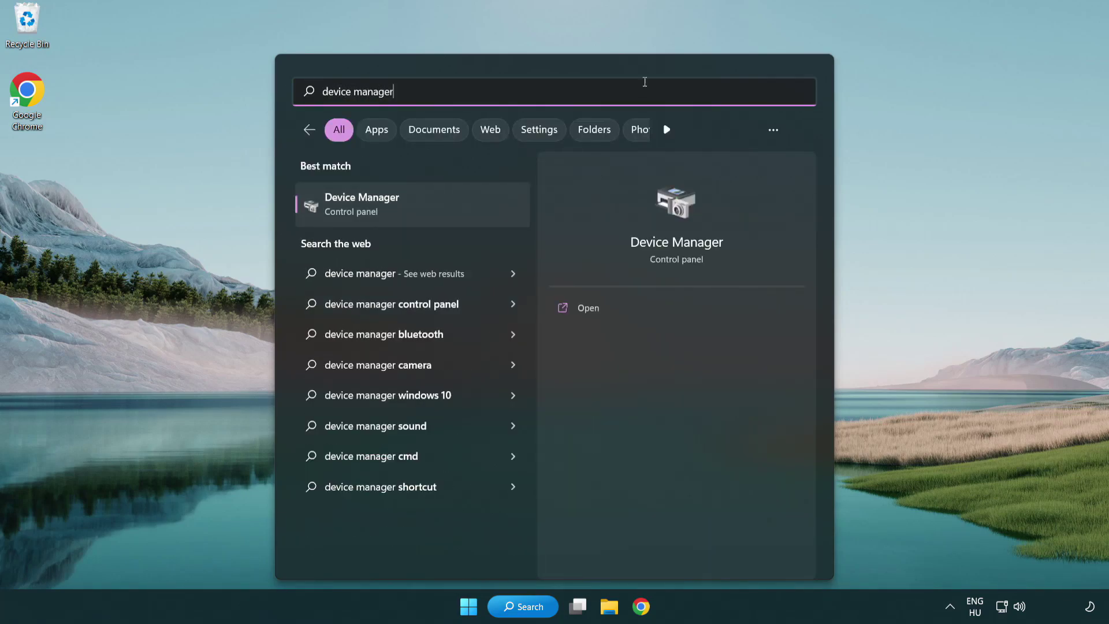
pyautogui.click(443, 211)
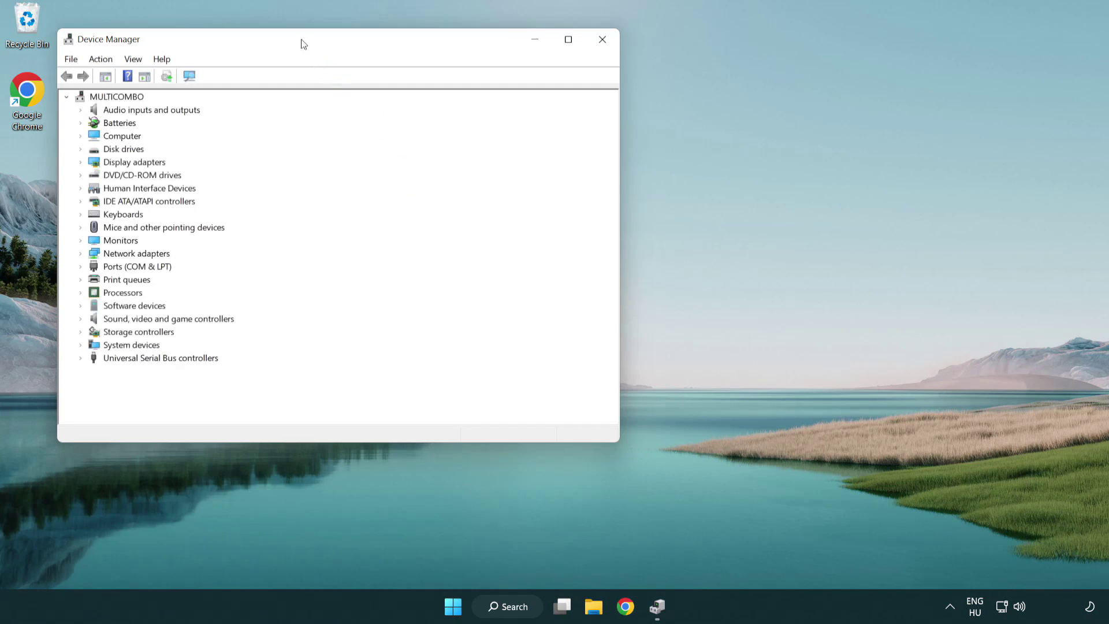
# Step: Center the Device Manager window, expand Display adapters, and right-click the VMware SVGA 3D adapter
pyautogui.moveTo(304, 44); pyautogui.dragTo(488, 112)
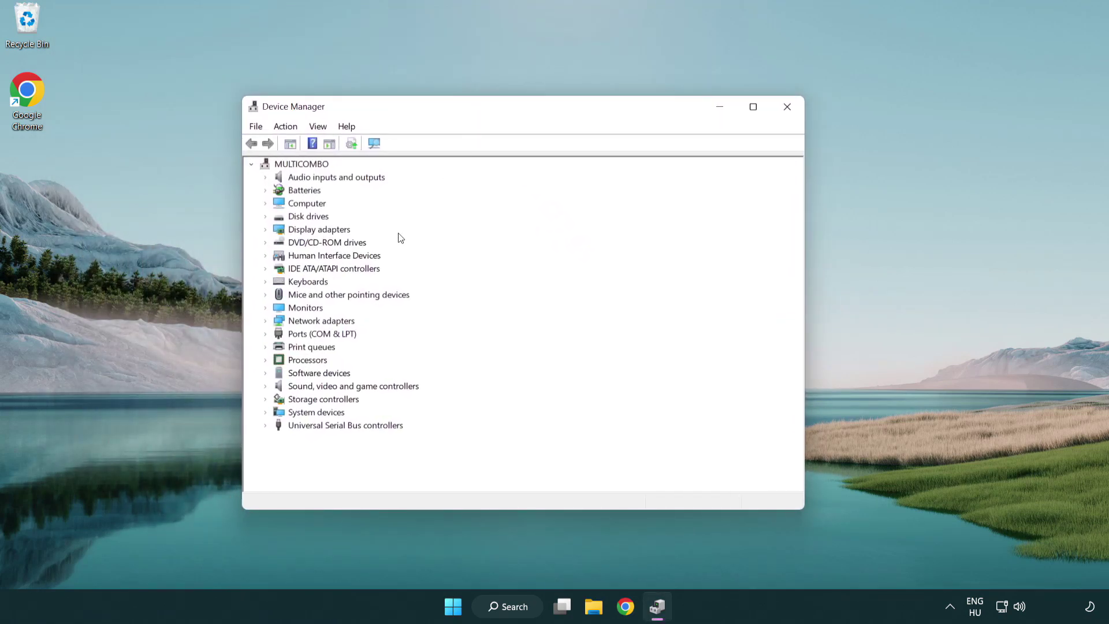
pyautogui.click(305, 233)
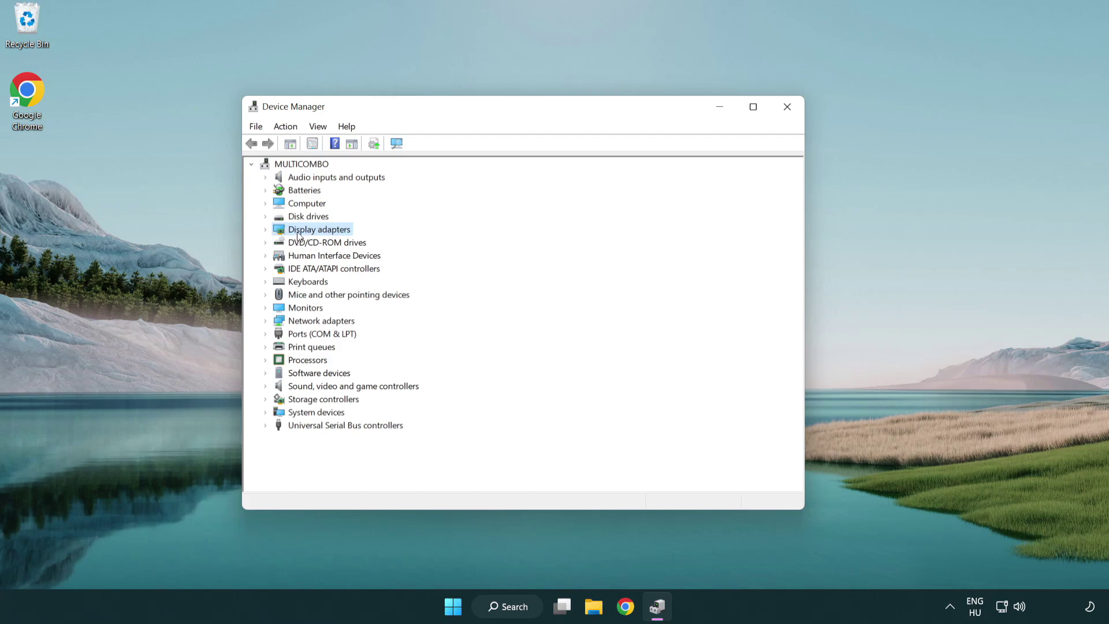
pyautogui.click(266, 231)
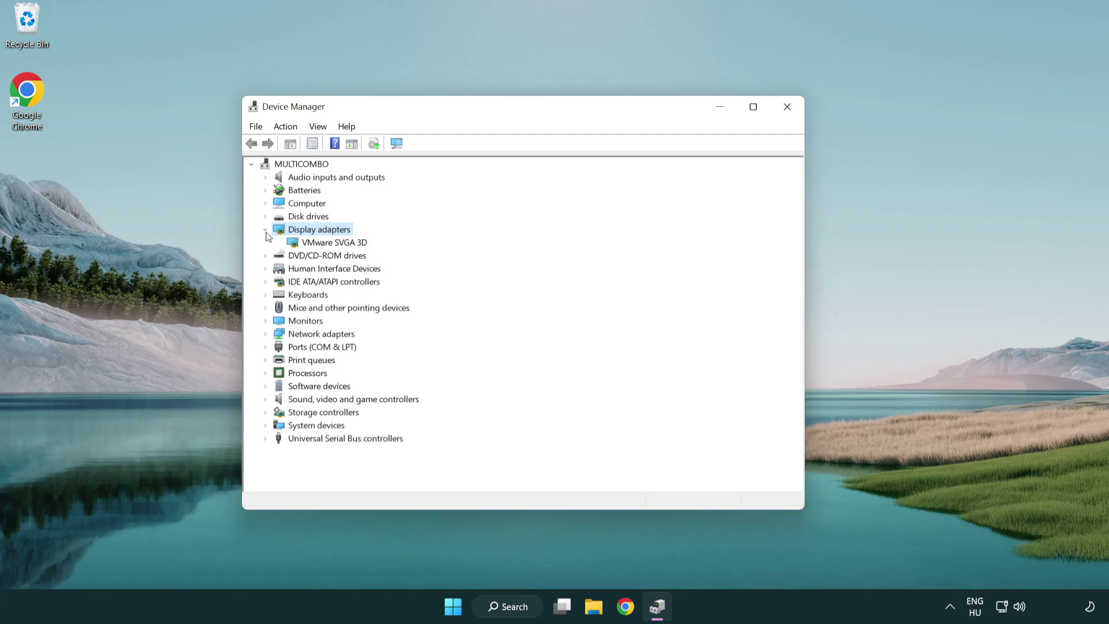
pyautogui.click(330, 245)
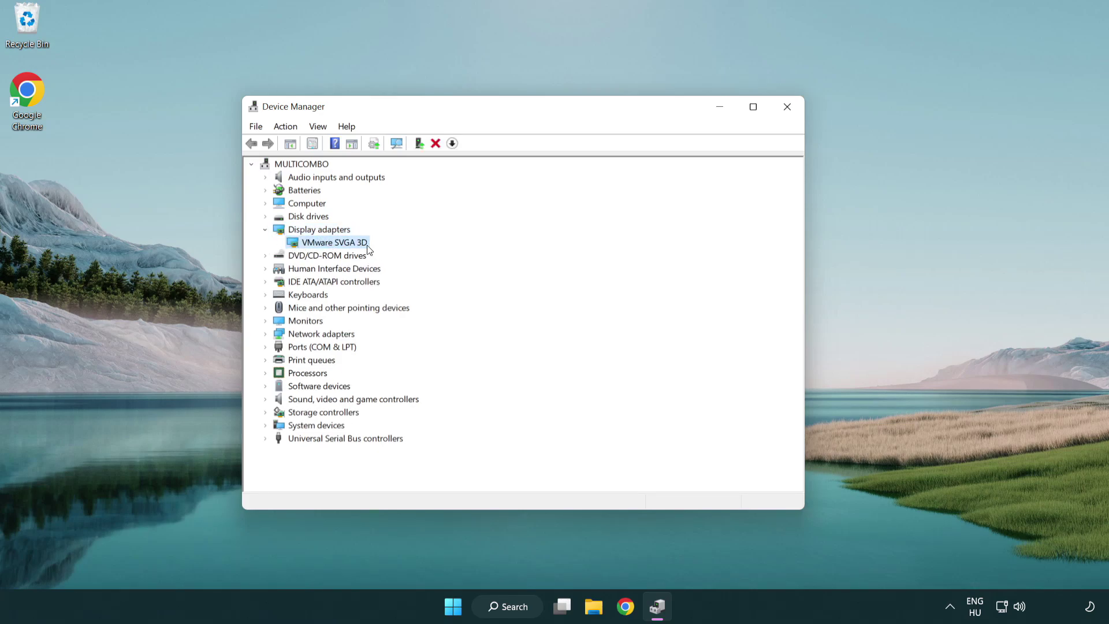
pyautogui.rightClick(330, 246)
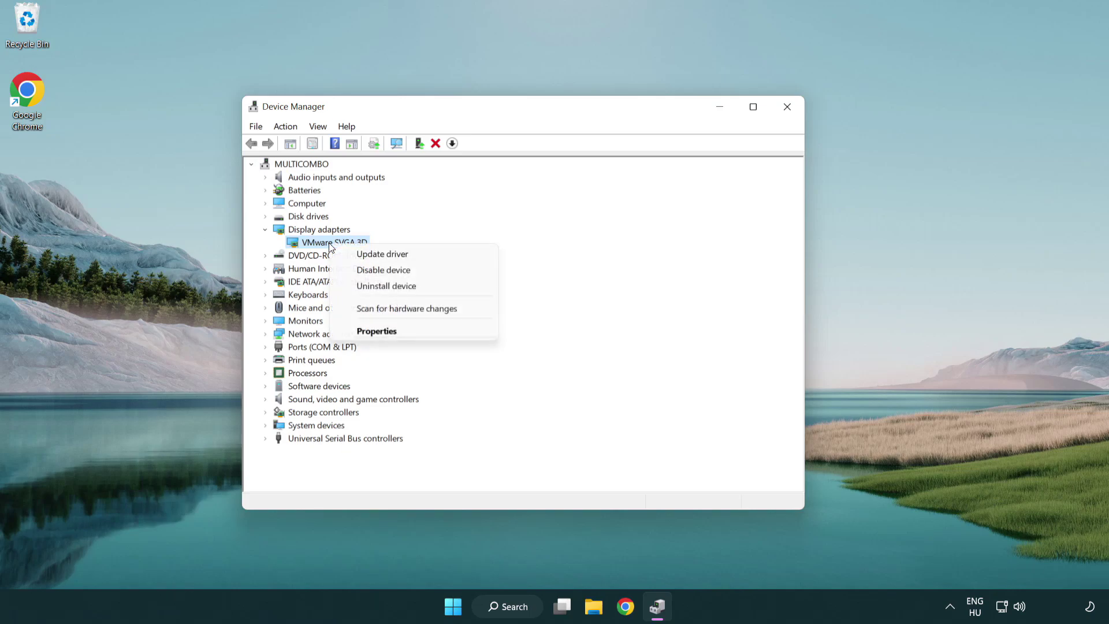
# Step: Update the VMware SVGA 3D driver via automatic search, then close the 'best drivers installed' result
pyautogui.click(437, 254)
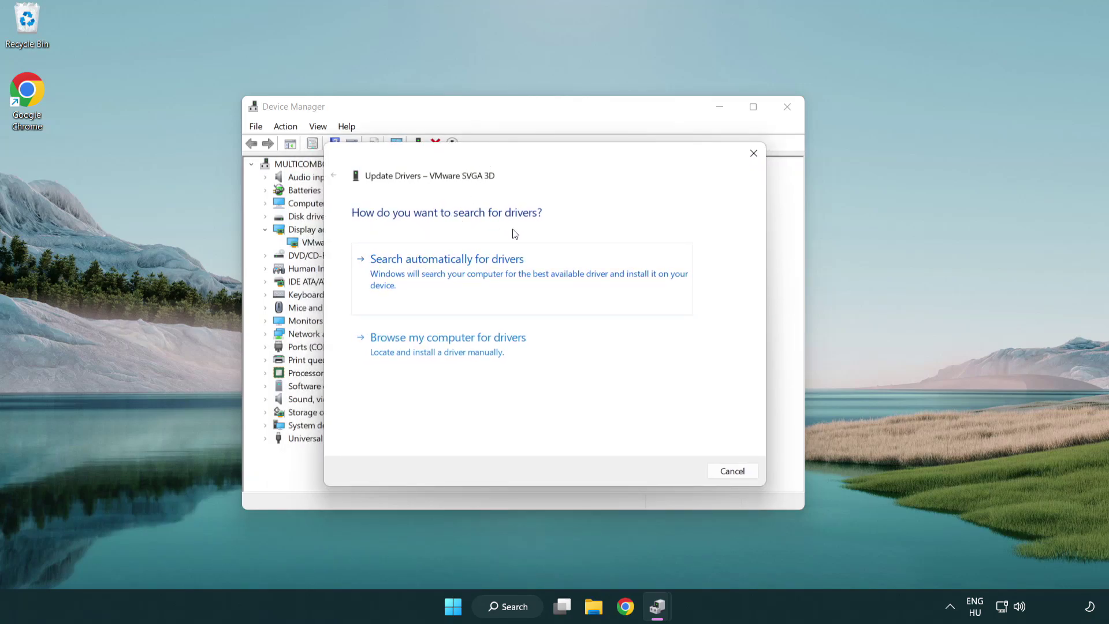
pyautogui.click(487, 269)
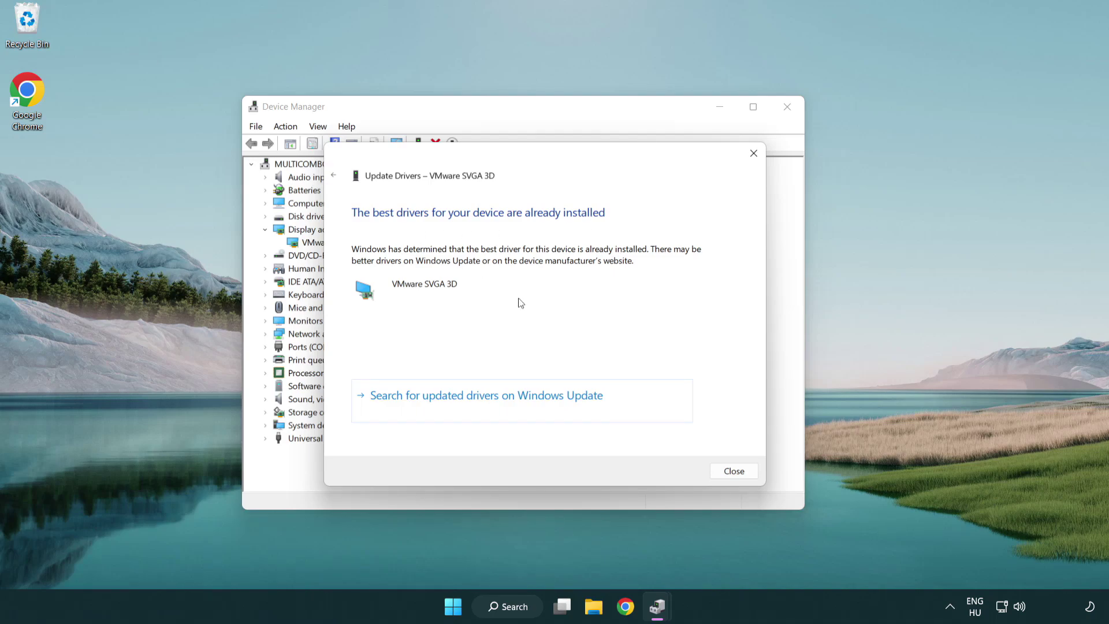
pyautogui.click(735, 471)
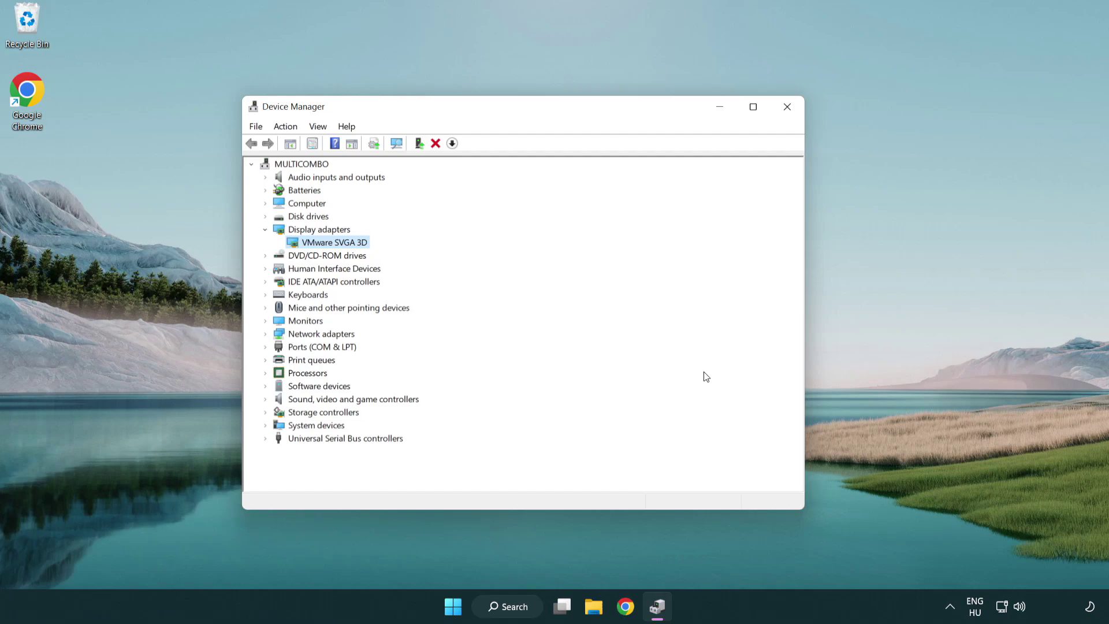
# Step: Close Device Manager and search Windows for 'update'
pyautogui.click(789, 108)
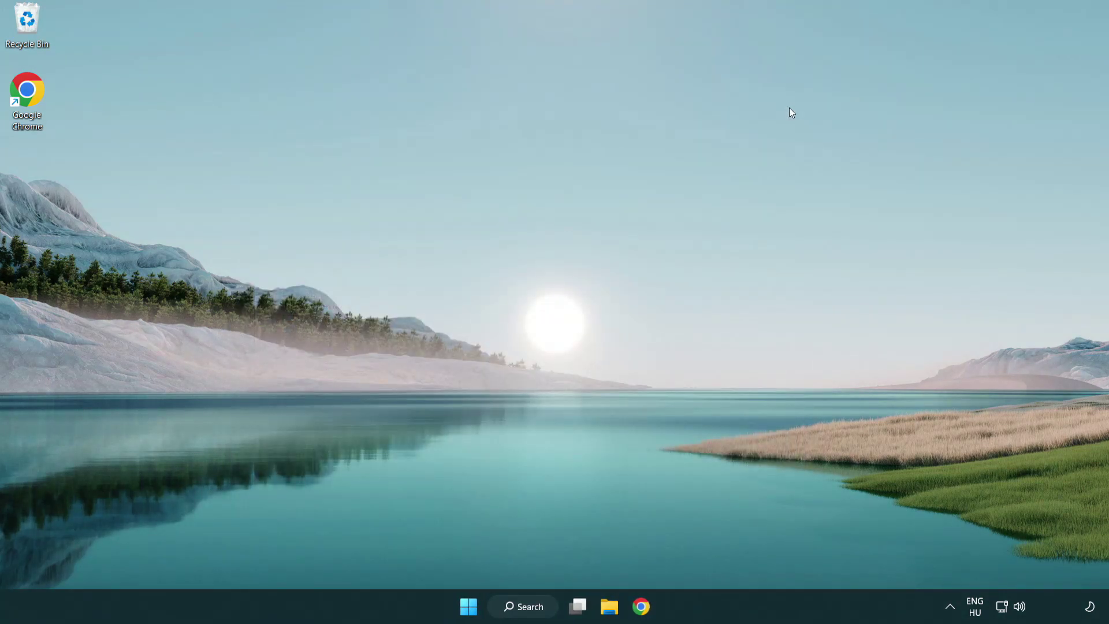
pyautogui.click(531, 604)
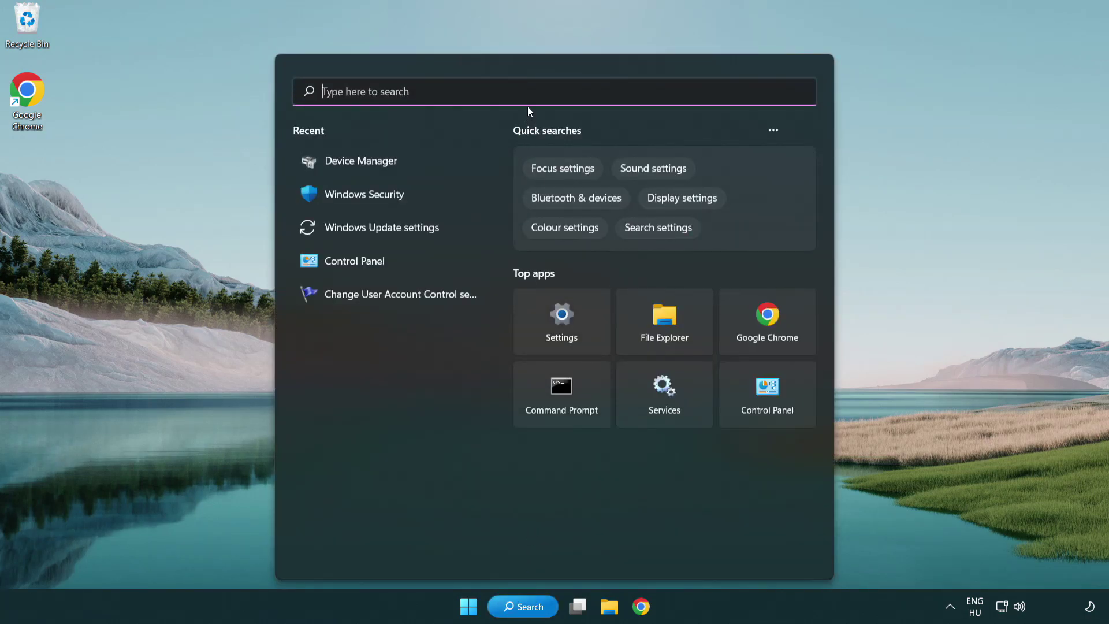
pyautogui.write('update')
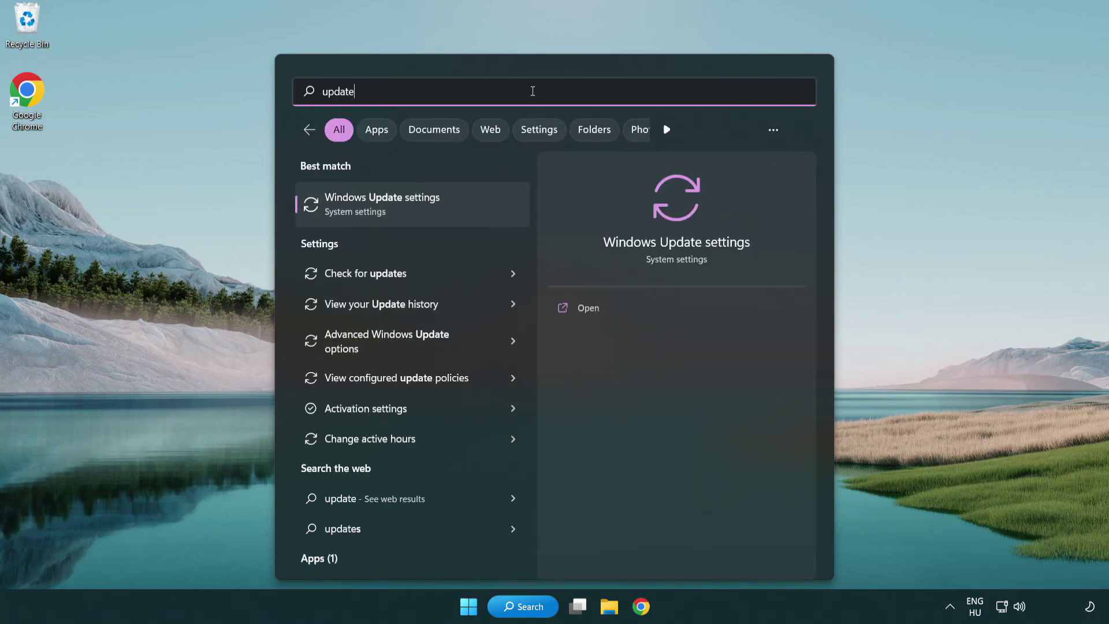
# Step: Open Windows Update, check for updates until it reports up to date, then close Settings
pyautogui.click(432, 208)
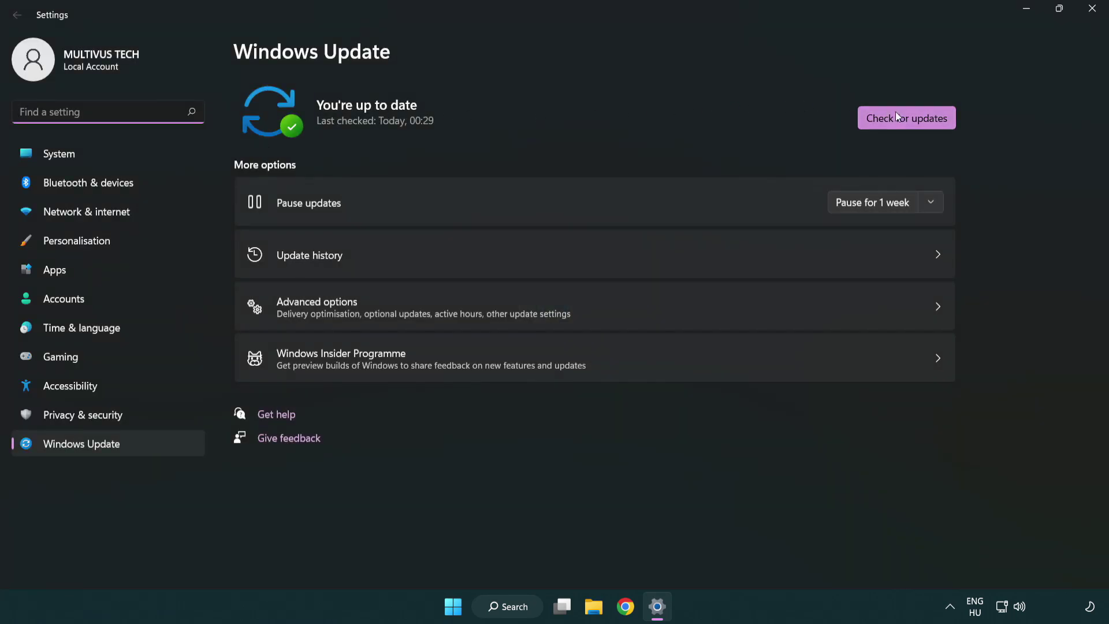
pyautogui.click(926, 126)
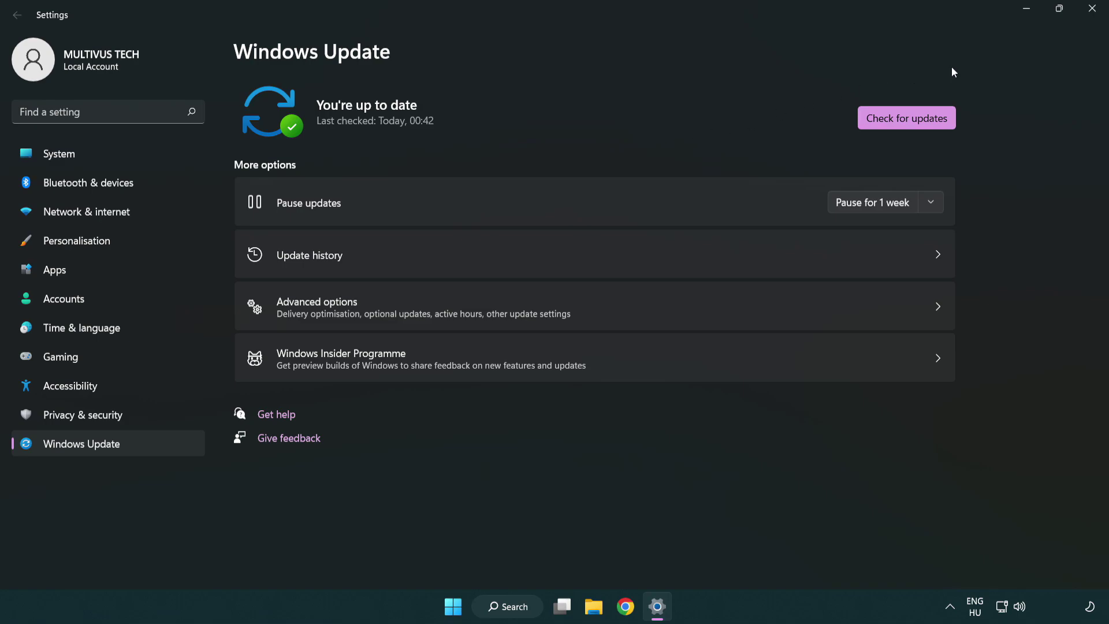
pyautogui.click(1088, 16)
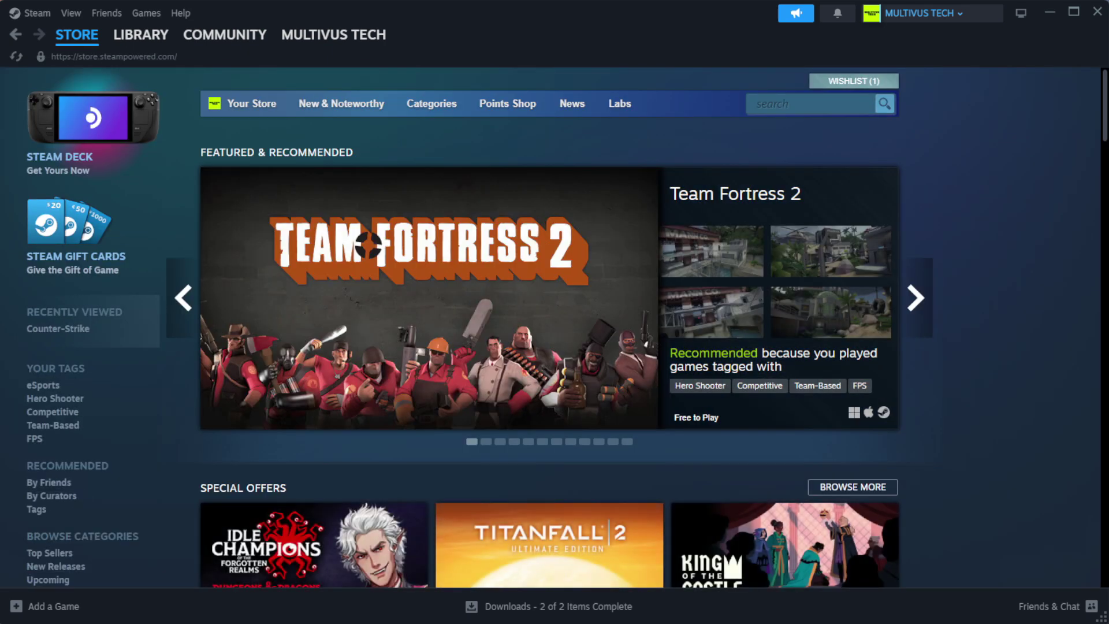
# Step: Go to Steam's Library Home and right-click the game listed under Favorites
pyautogui.moveTo(141, 39)
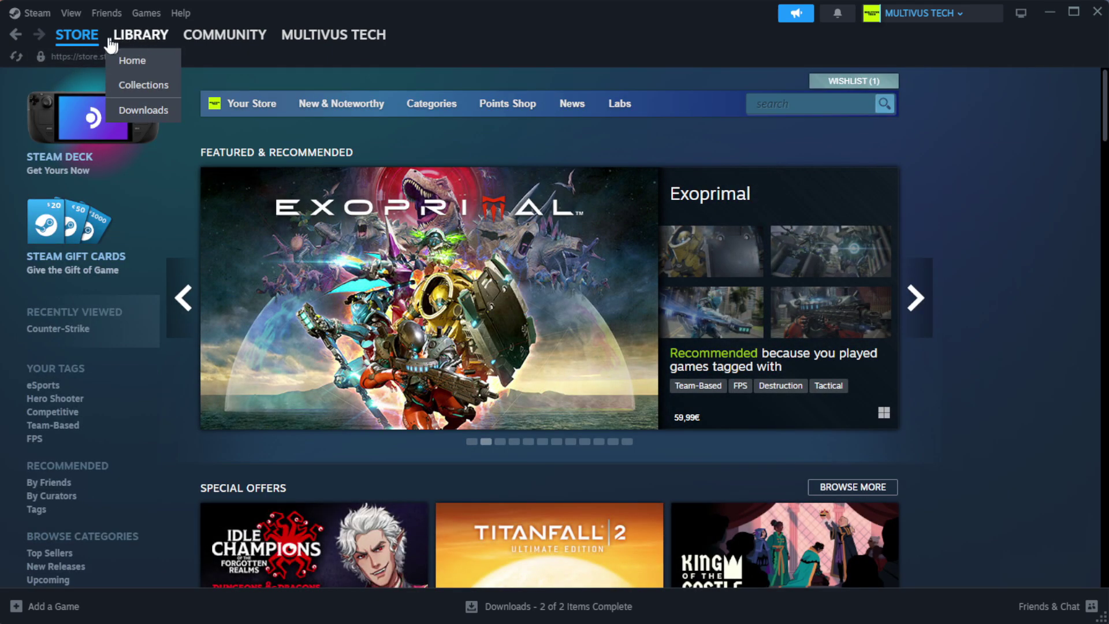
pyautogui.click(160, 64)
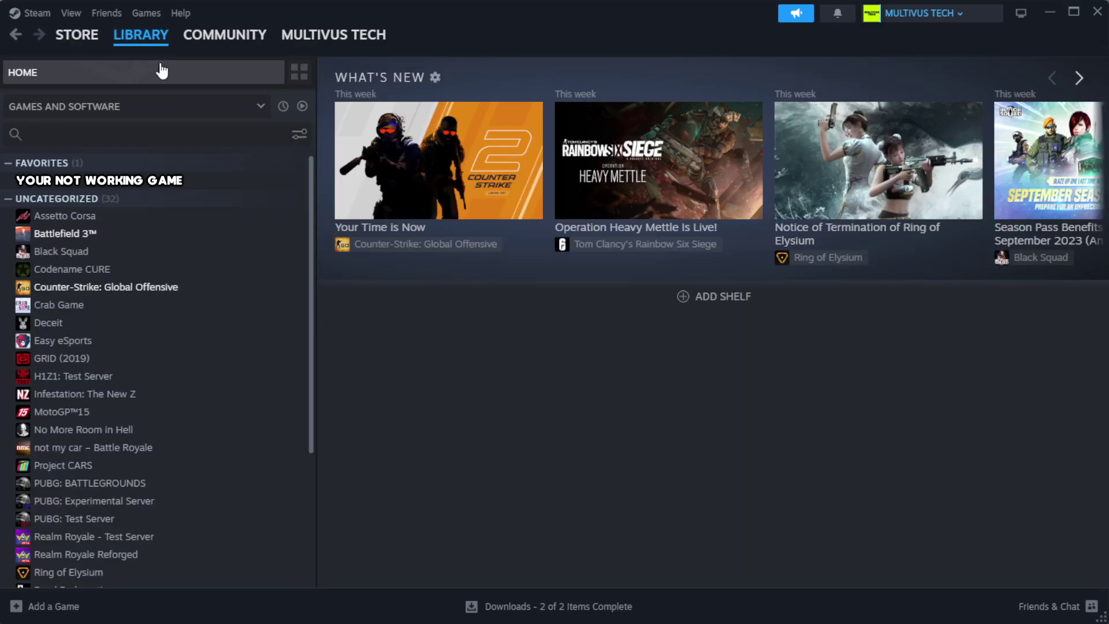
pyautogui.rightClick(274, 184)
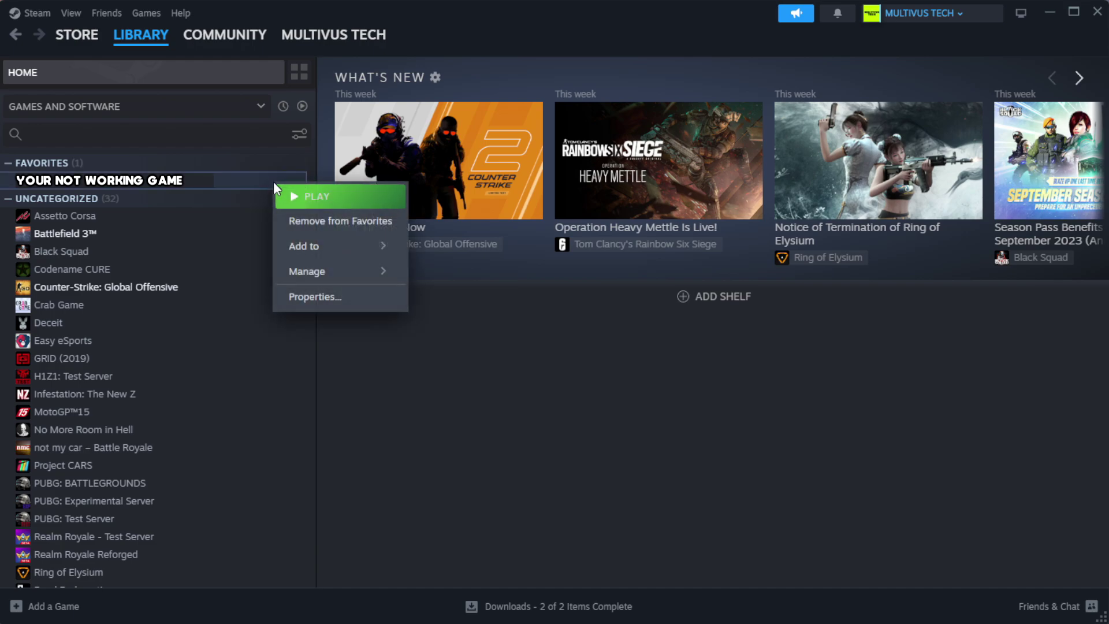
# Step: Run Verify integrity of game files from the game's Installed Files properties, validating all 1039 files
pyautogui.click(350, 306)
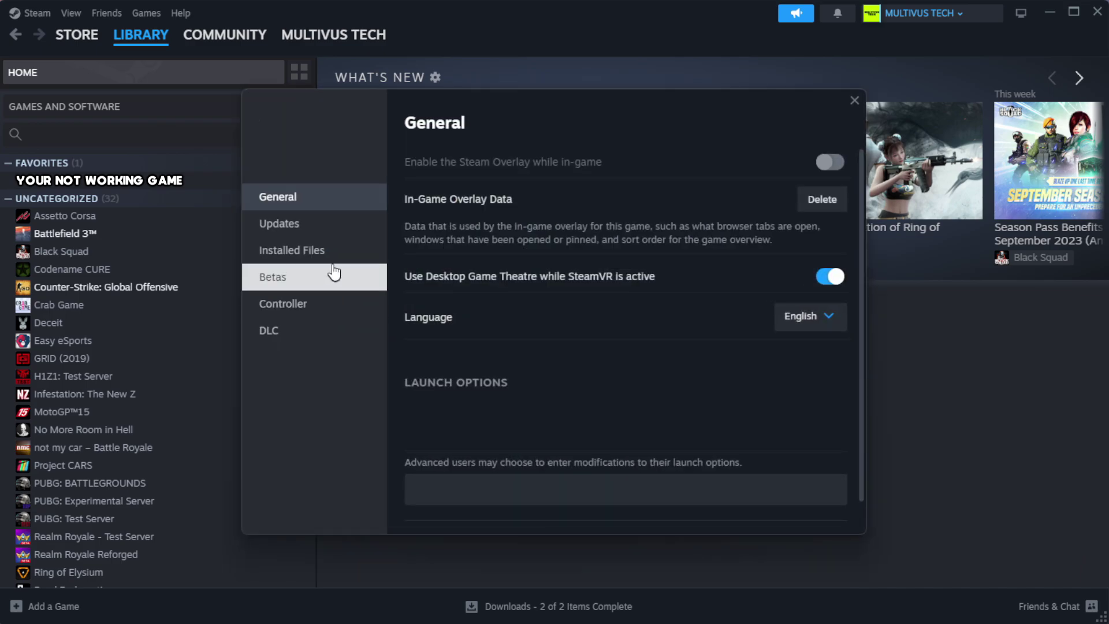
pyautogui.click(364, 264)
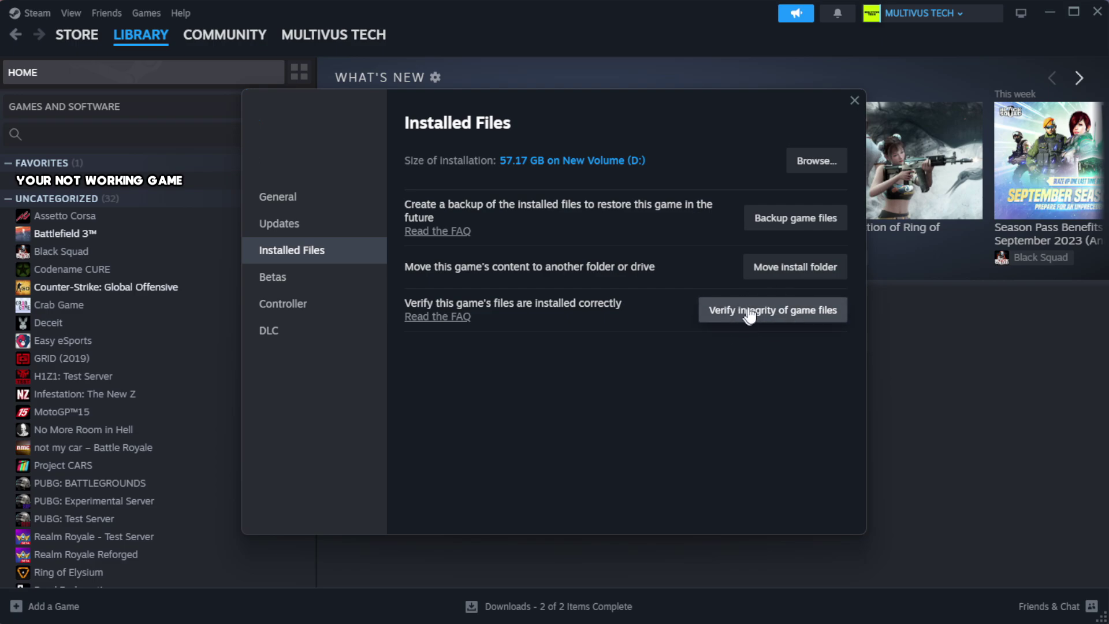
pyautogui.click(779, 316)
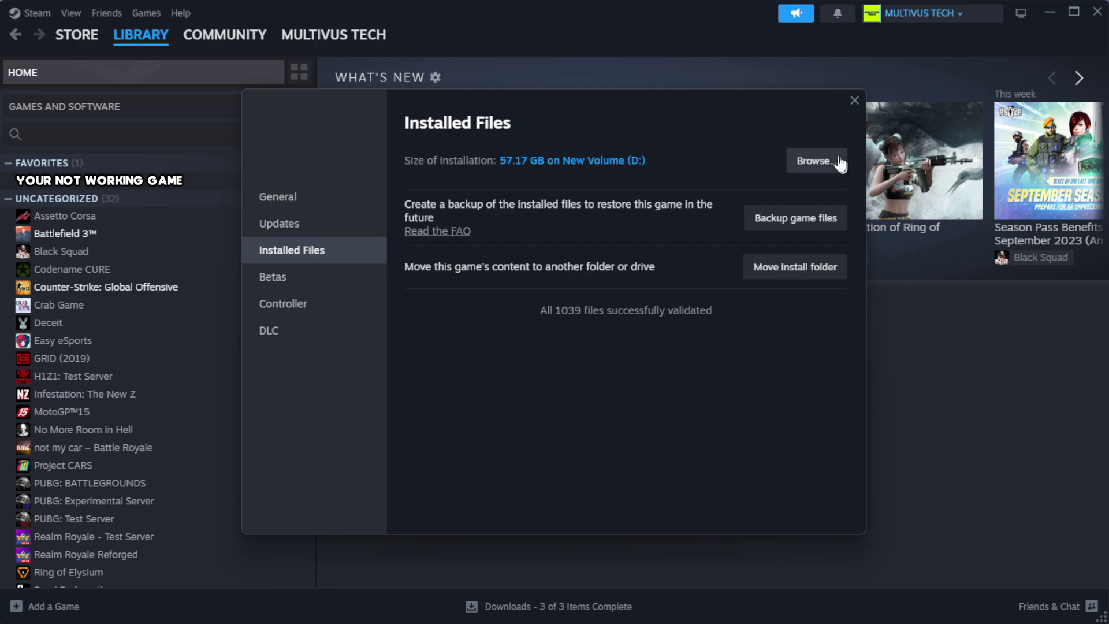
# Step: Open the steamapps\common install folder and the YOUR NOT WORKING GAME shortcut's Properties dialog
pyautogui.click(816, 169)
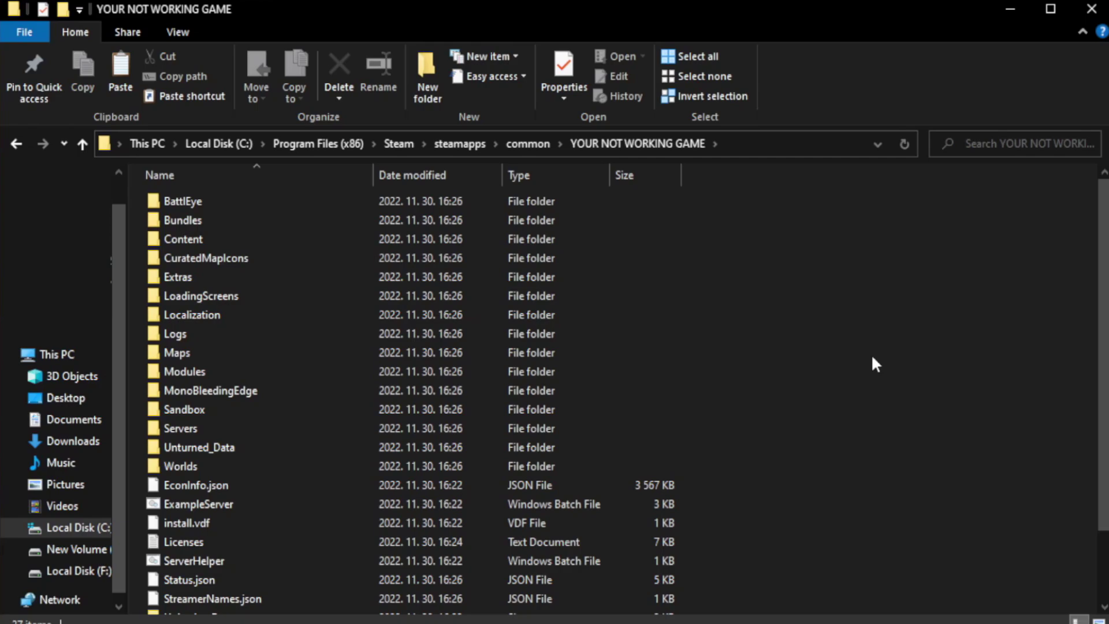
pyautogui.moveTo(1104, 348); pyautogui.dragTo(1104, 416)
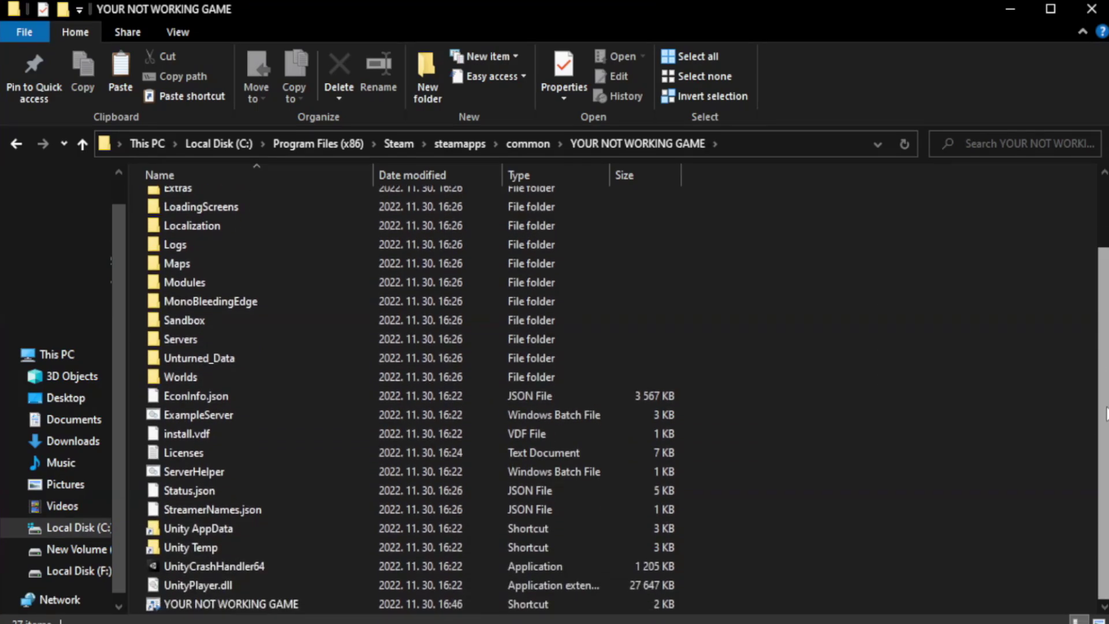
pyautogui.click(393, 604)
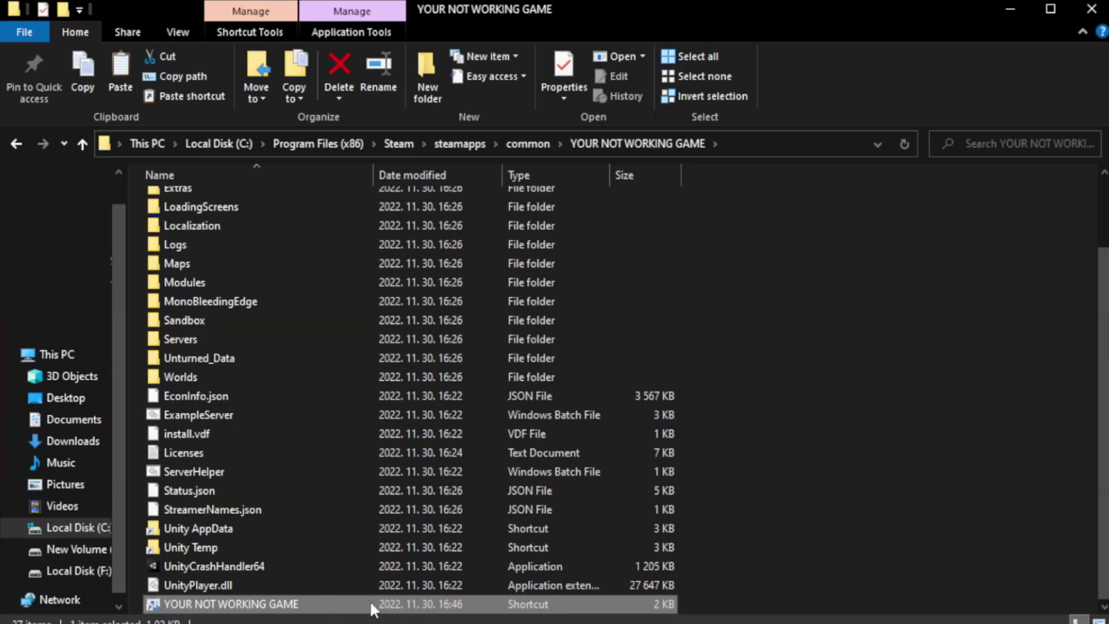
pyautogui.rightClick(370, 604)
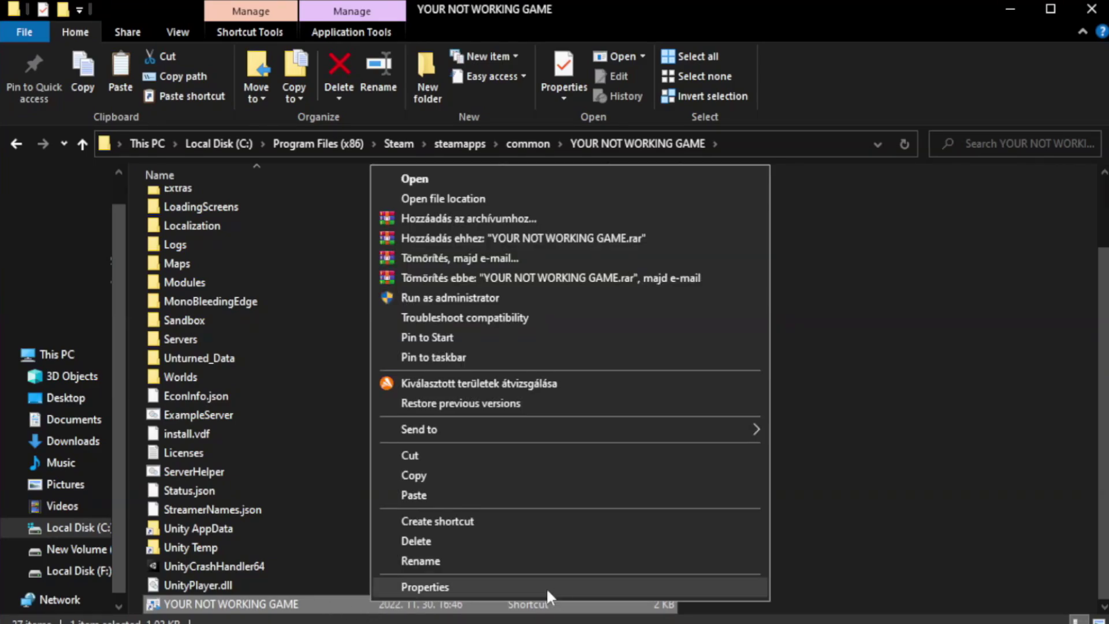
pyautogui.click(567, 587)
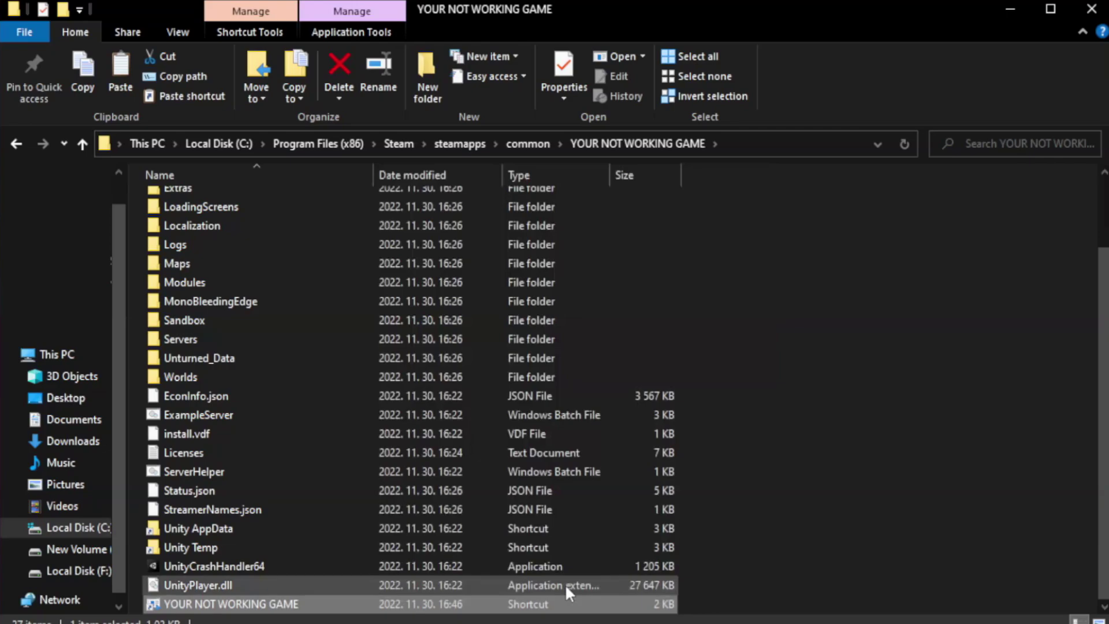
pyautogui.moveTo(553, 311); pyautogui.dragTo(557, 113)
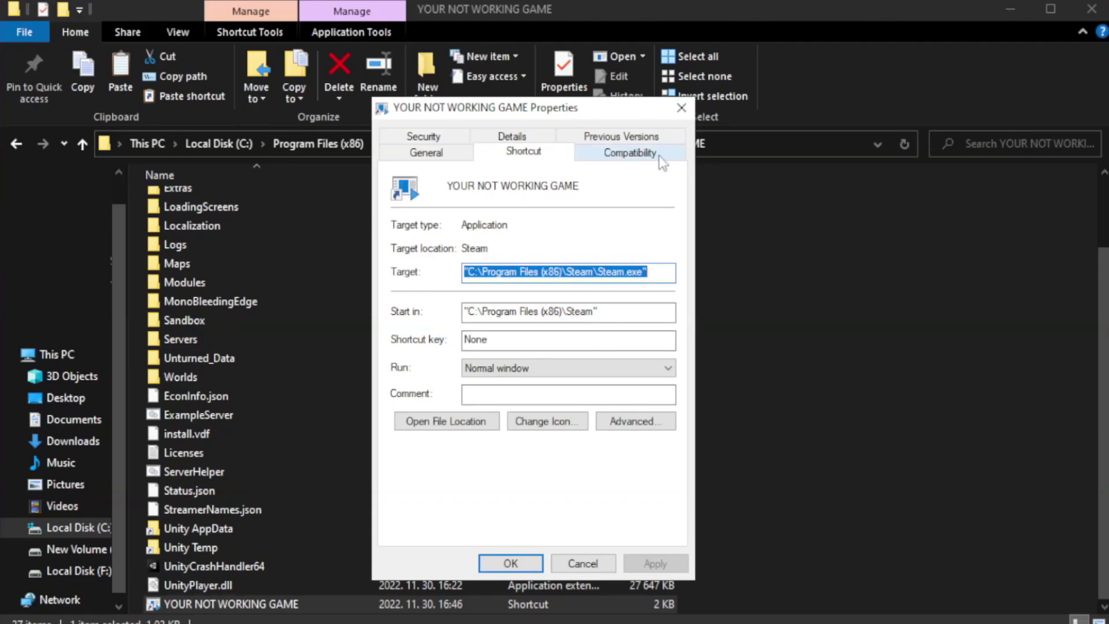
# Step: Set the shortcut to Windows 8 compatibility mode, fullscreen optimizations off, run as administrator, and apply
pyautogui.click(624, 155)
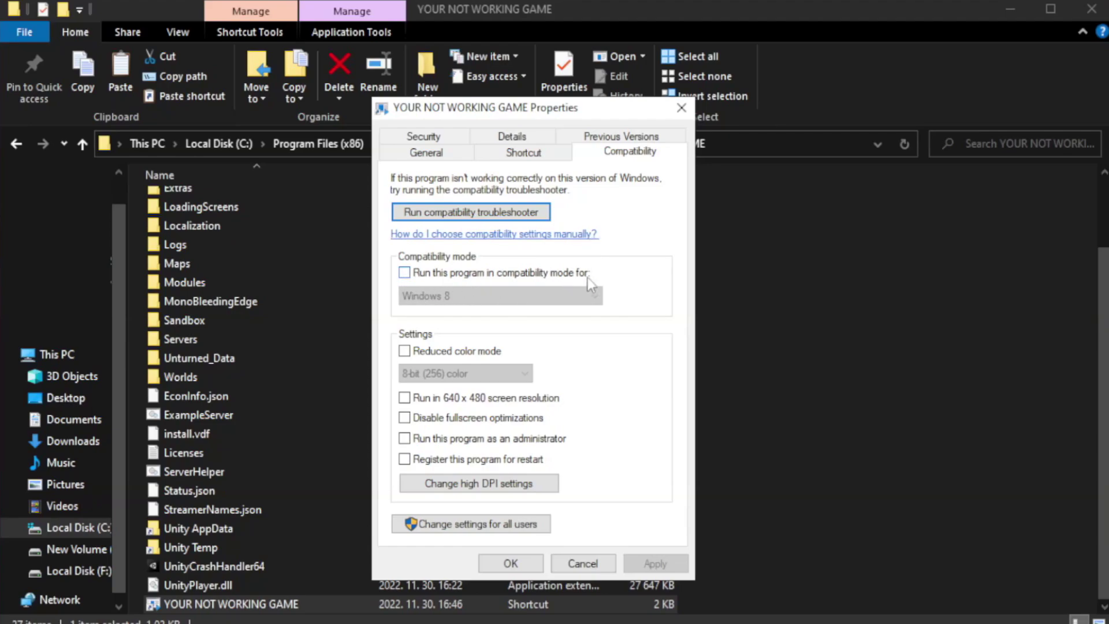
pyautogui.click(438, 272)
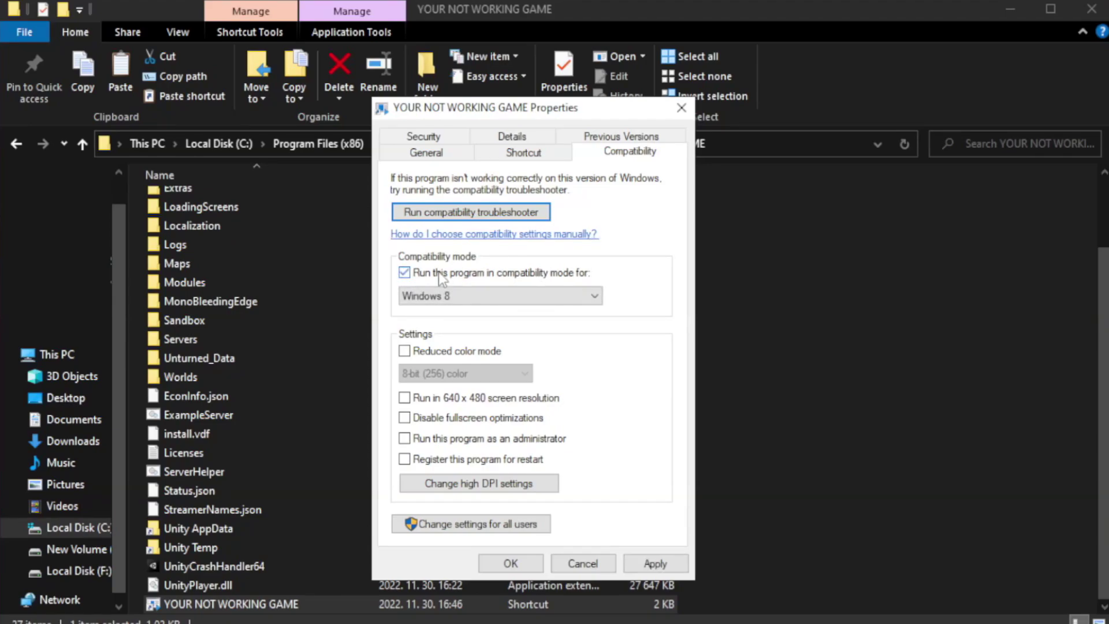
pyautogui.click(488, 295)
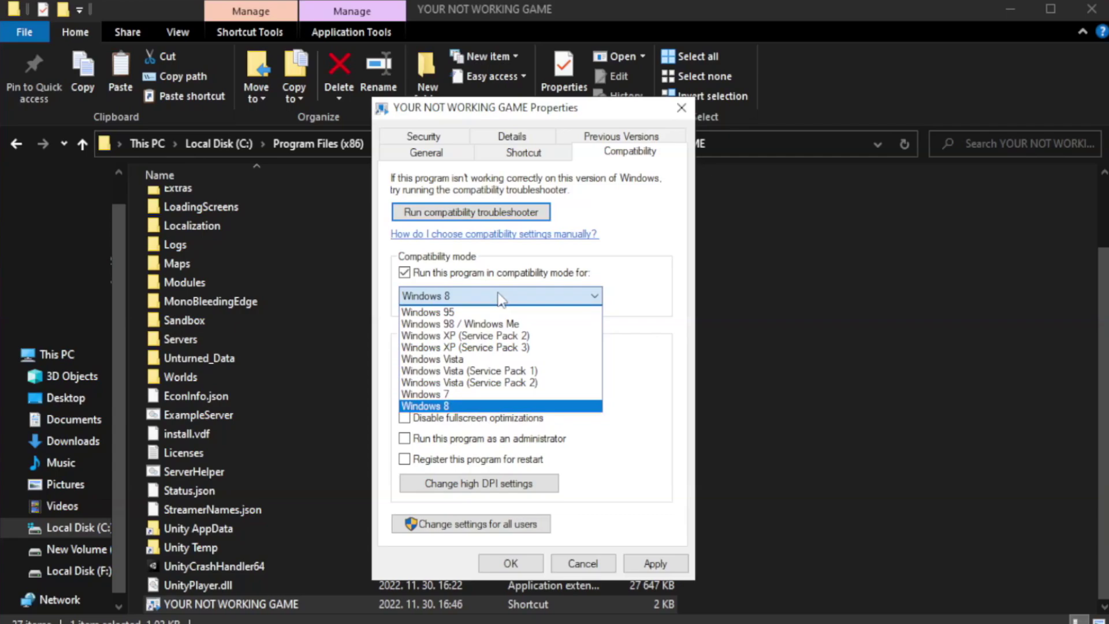
pyautogui.click(471, 406)
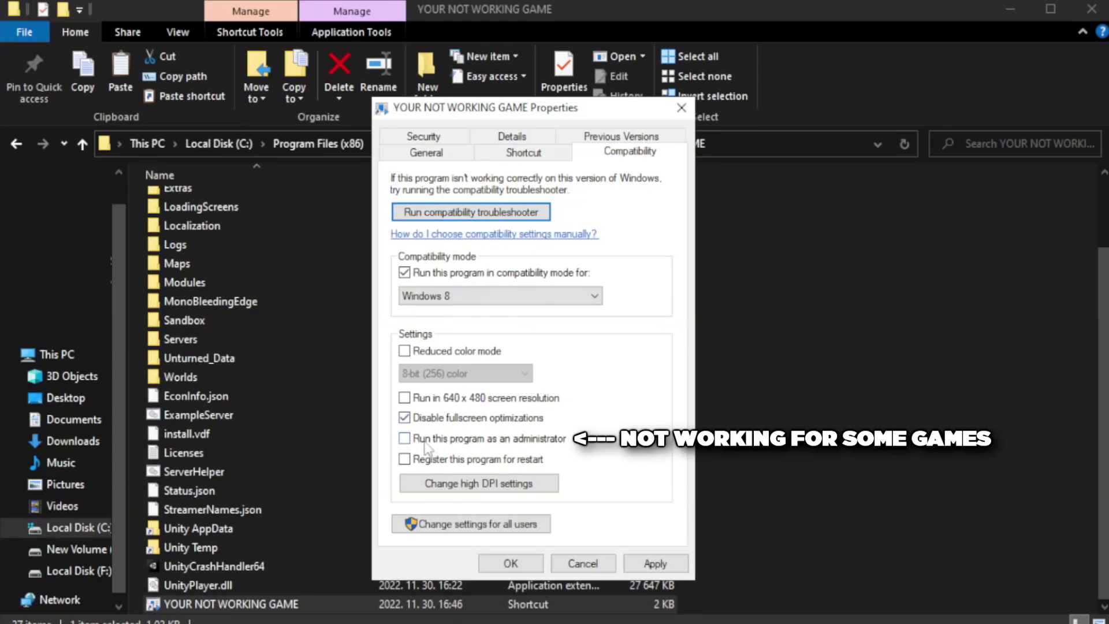
pyautogui.click(436, 448)
pyautogui.click(654, 563)
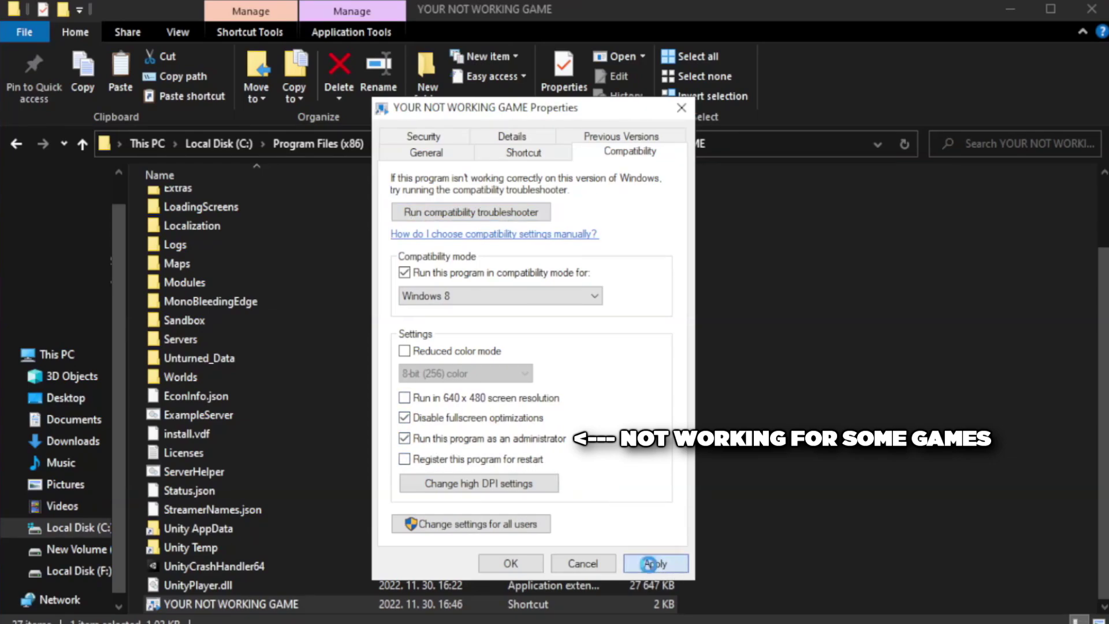
pyautogui.click(509, 567)
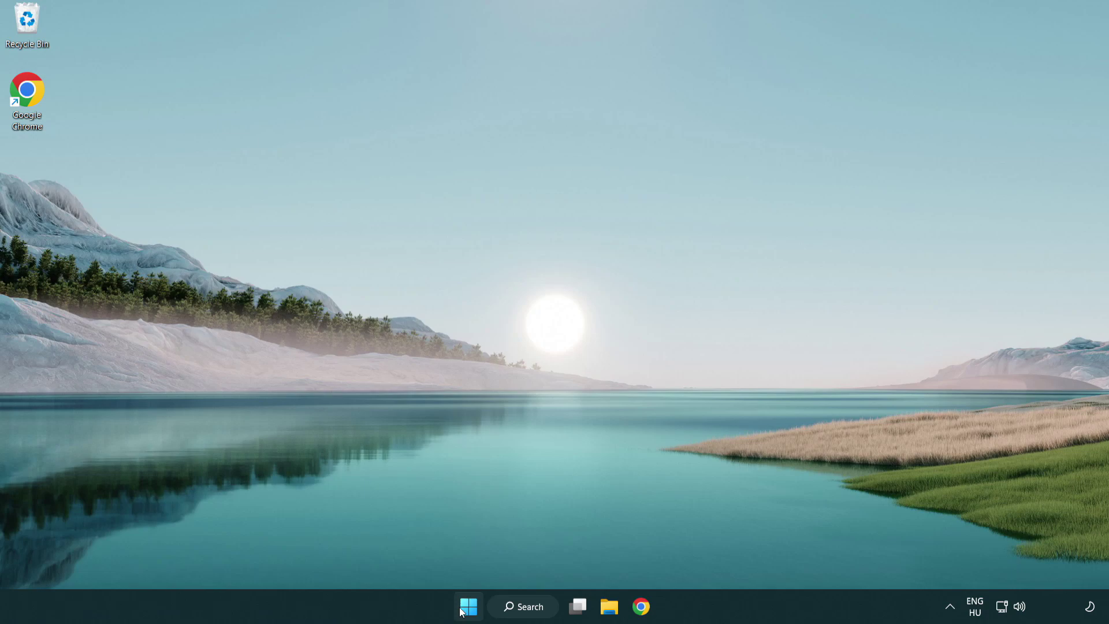
# Step: Open the Start button's Win+X menu listing Run, Task Manager and Settings
pyautogui.rightClick(470, 609)
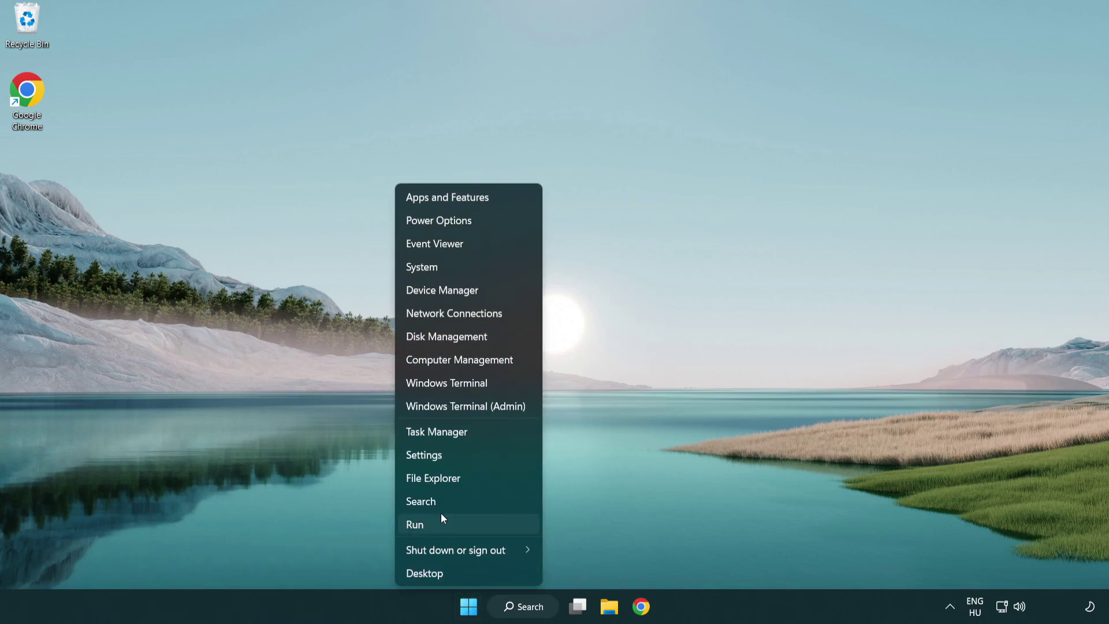
# Step: Disable Terminal, Phone Link, Cortana and Windows Security notification in Task Manager's Startup list
pyautogui.click(490, 434)
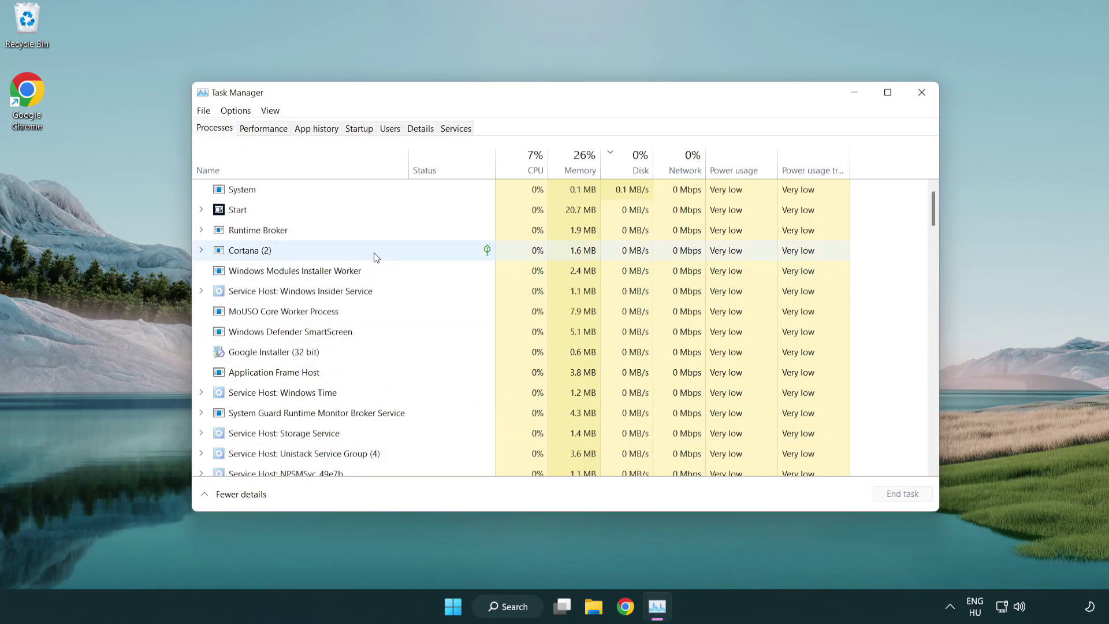
pyautogui.click(362, 130)
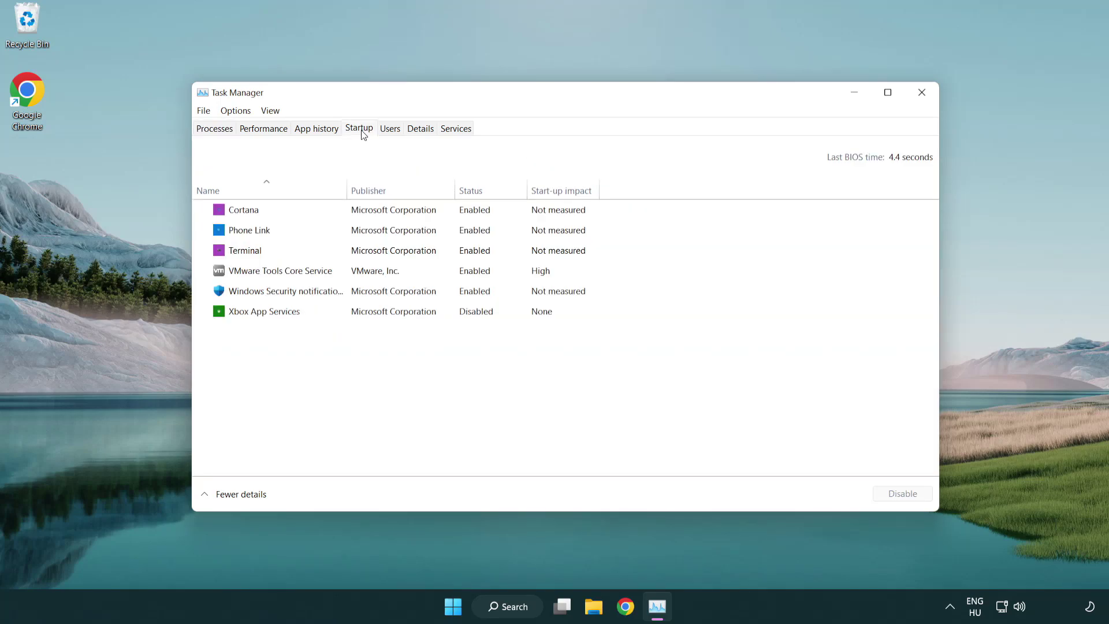
pyautogui.click(363, 253)
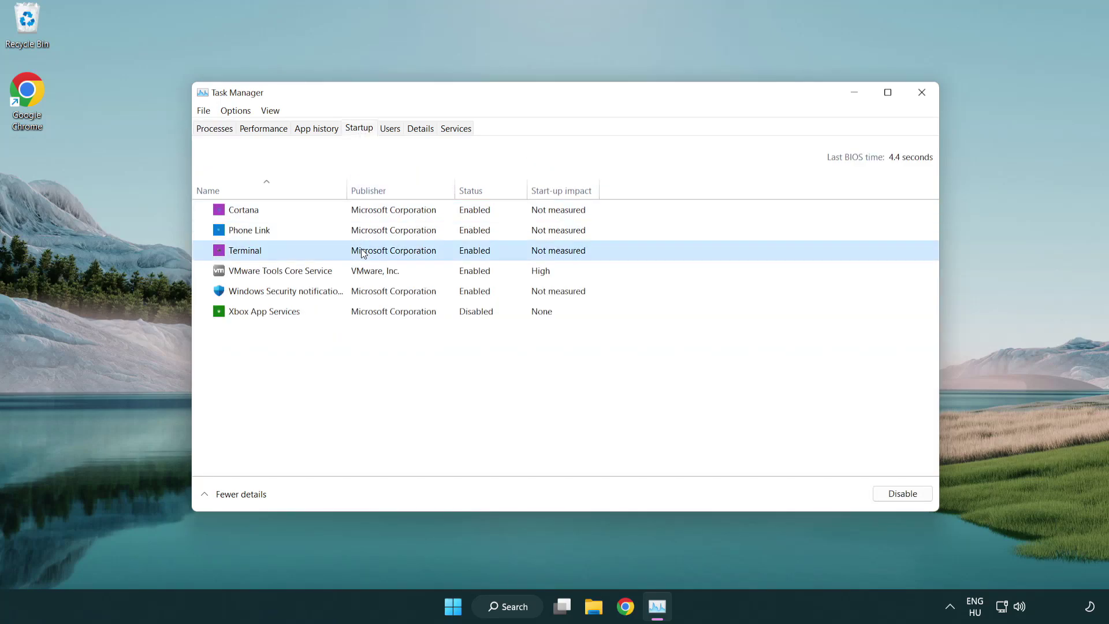
pyautogui.click(900, 493)
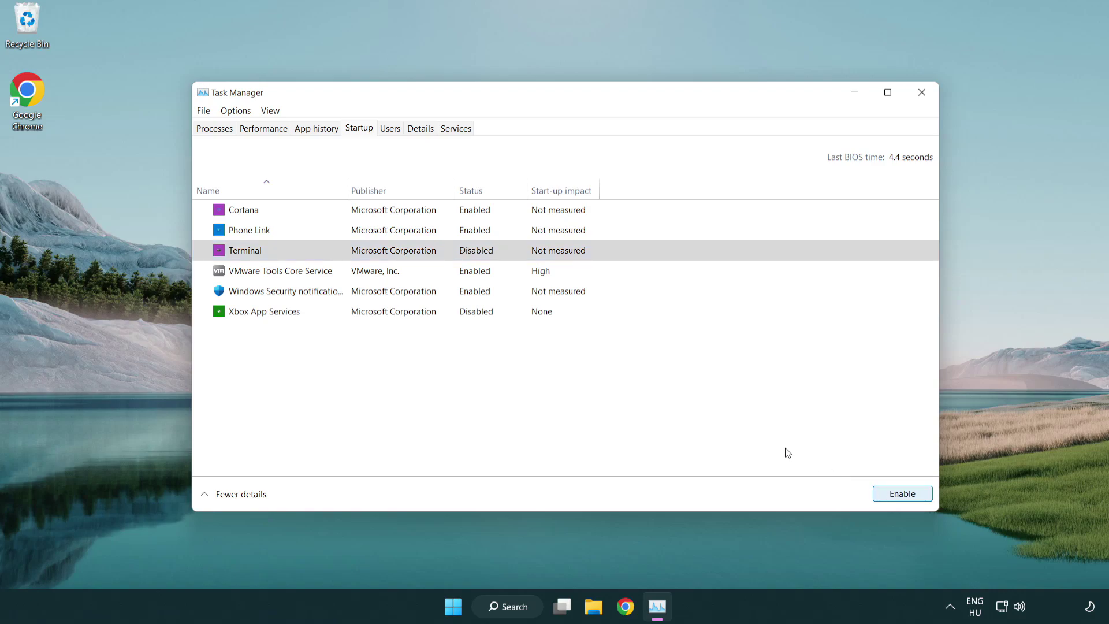
pyautogui.click(462, 234)
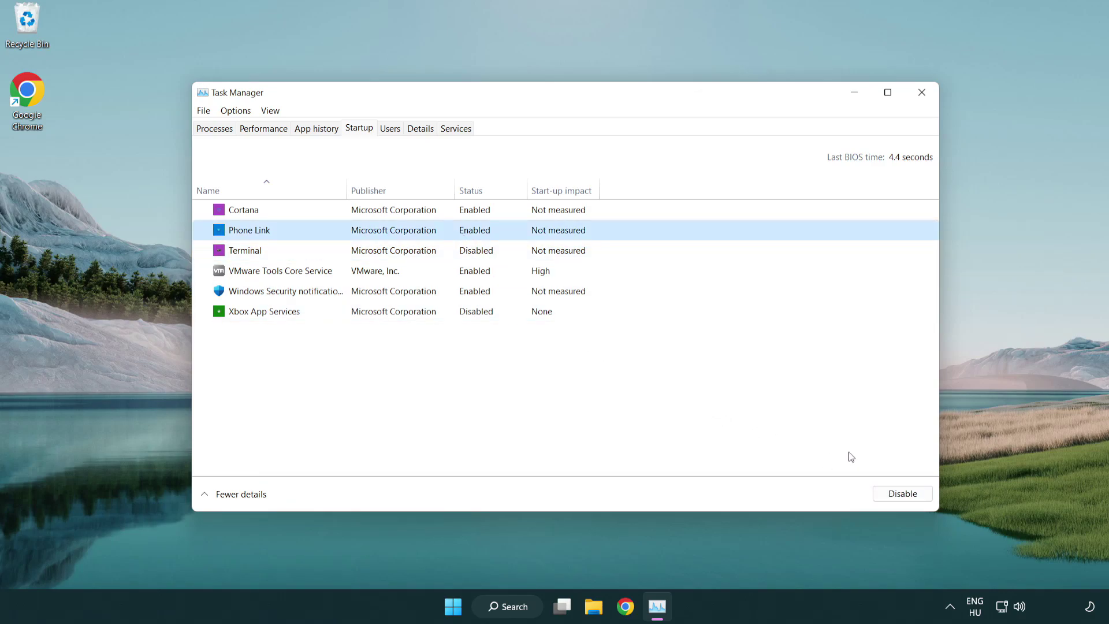
pyautogui.click(903, 494)
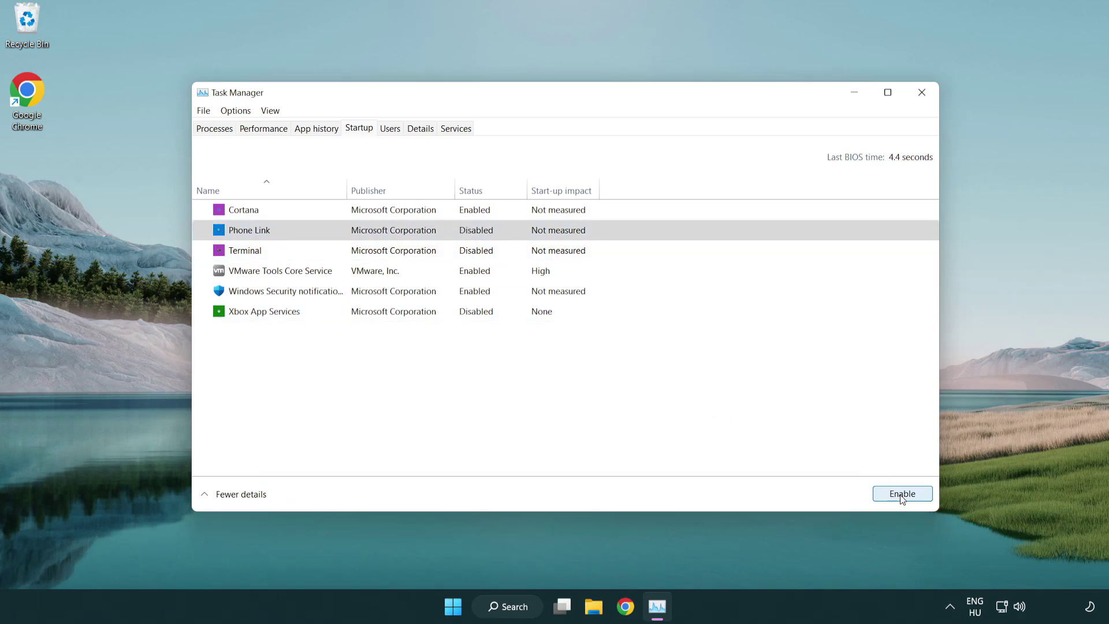
pyautogui.click(396, 216)
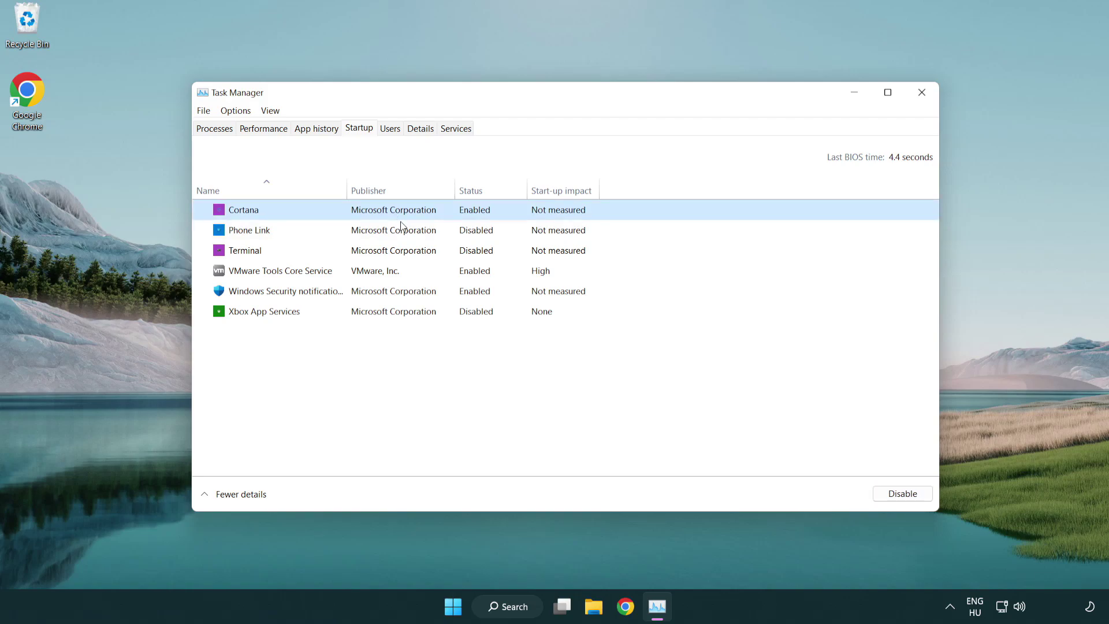
pyautogui.click(878, 491)
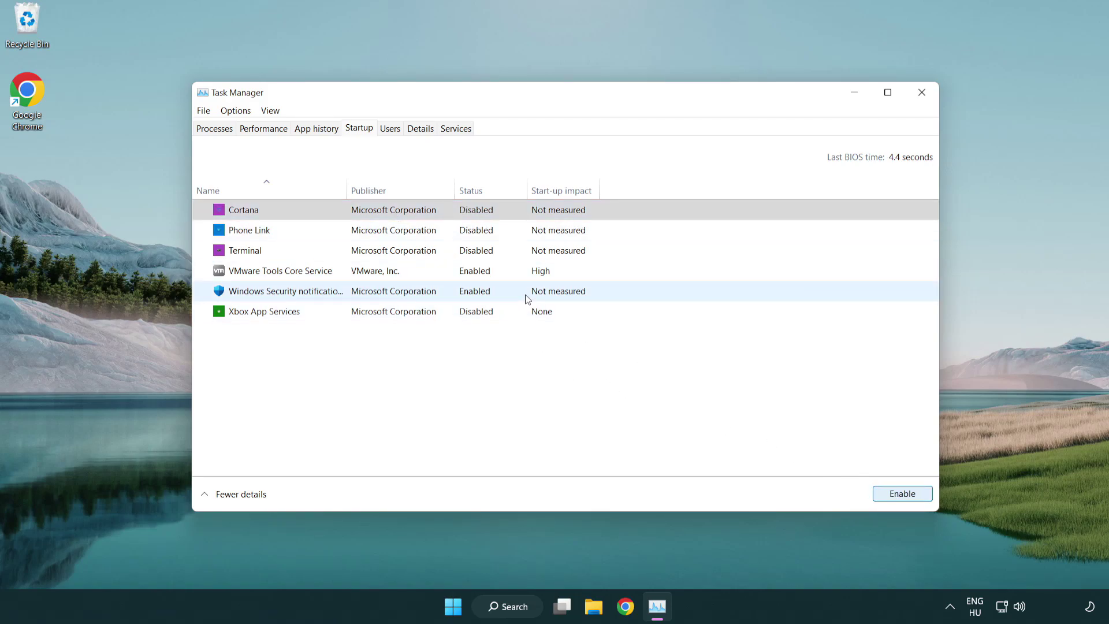
pyautogui.click(527, 298)
pyautogui.click(876, 491)
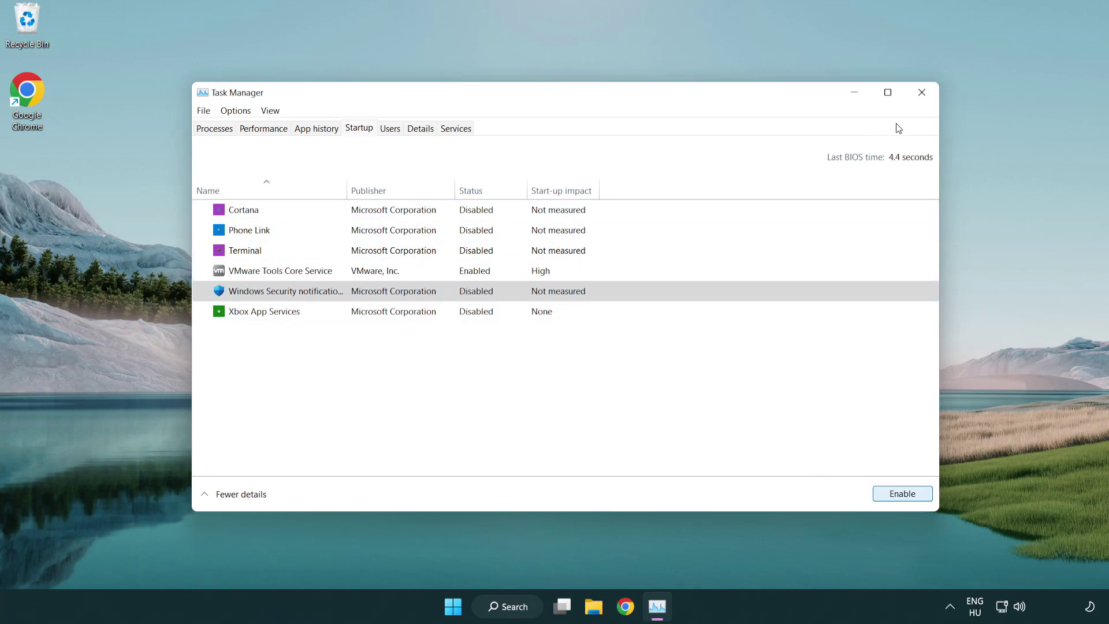
# Step: Close Task Manager and launch Command Prompt as administrator
pyautogui.click(923, 94)
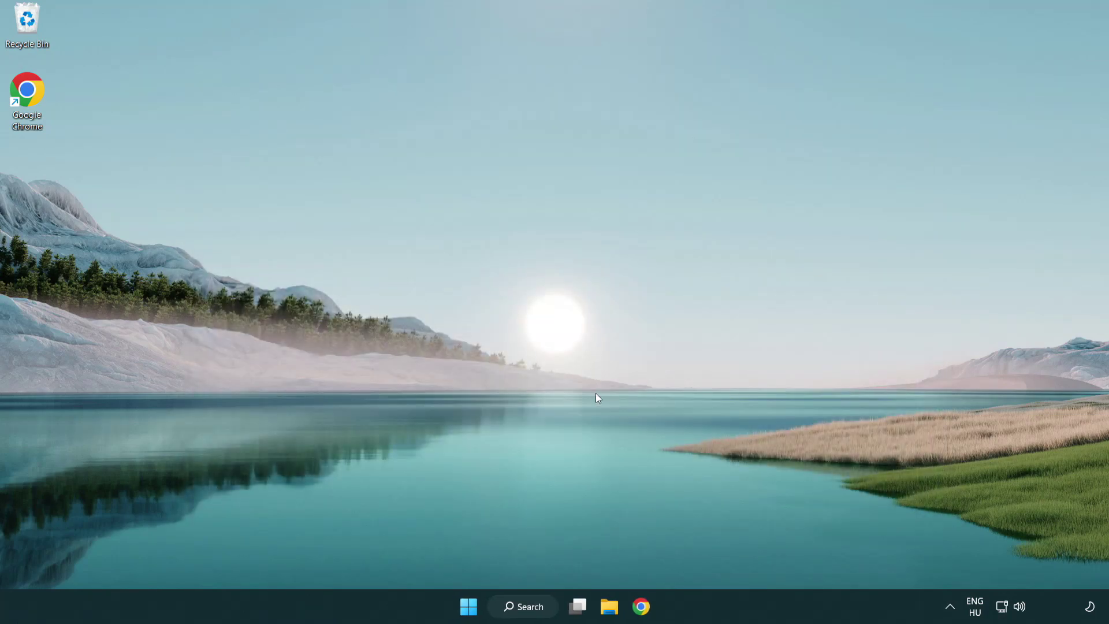
pyautogui.click(517, 606)
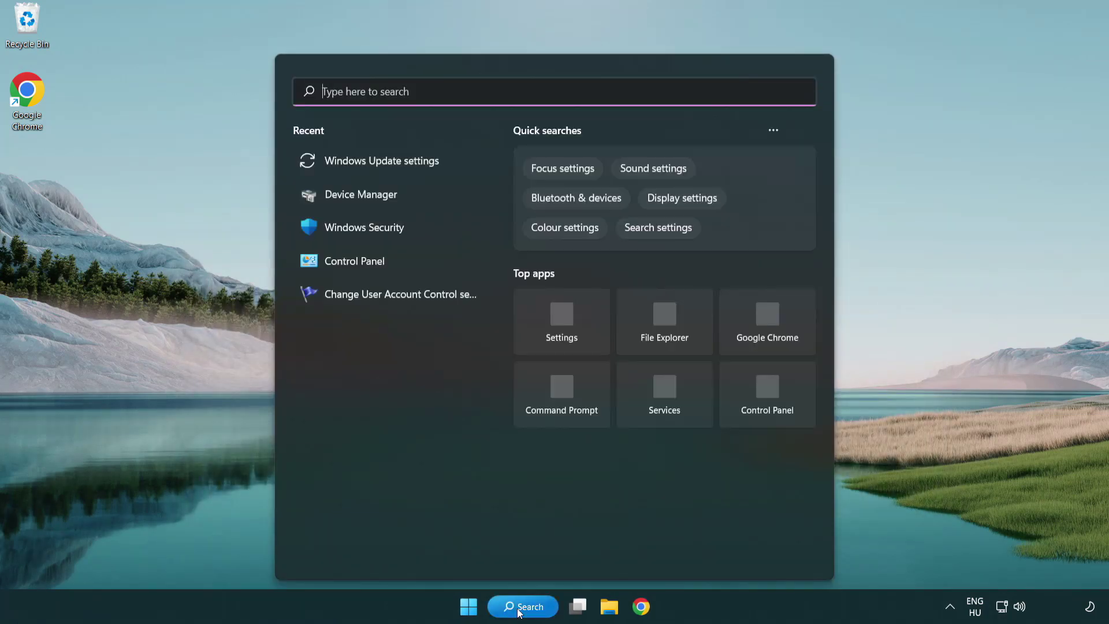
pyautogui.write('c')
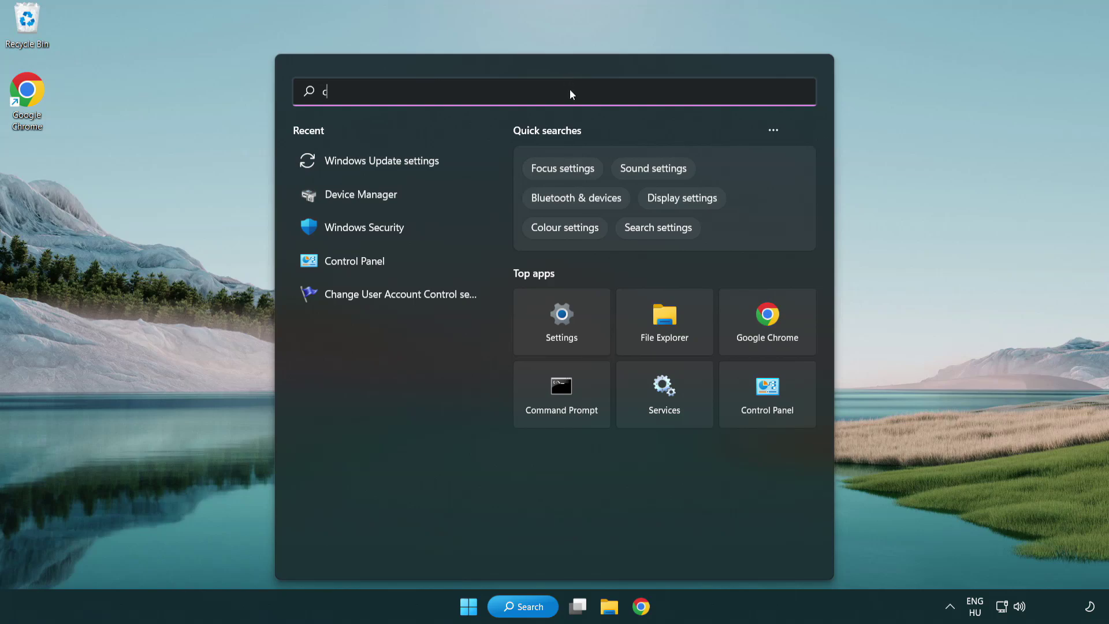
pyautogui.write('md')
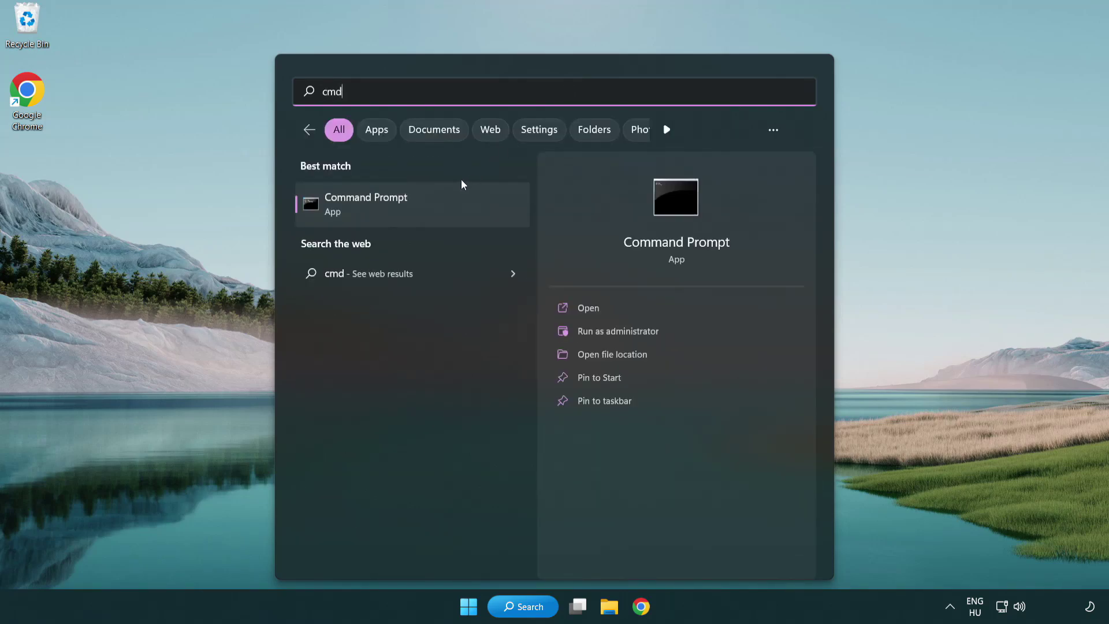
pyautogui.rightClick(424, 207)
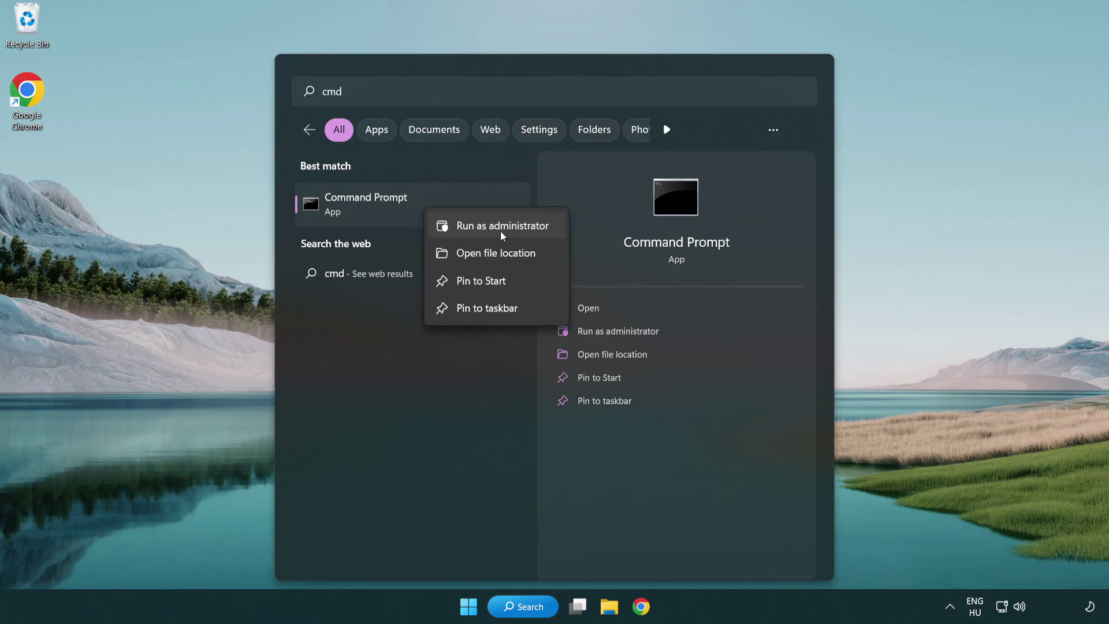
pyautogui.click(502, 231)
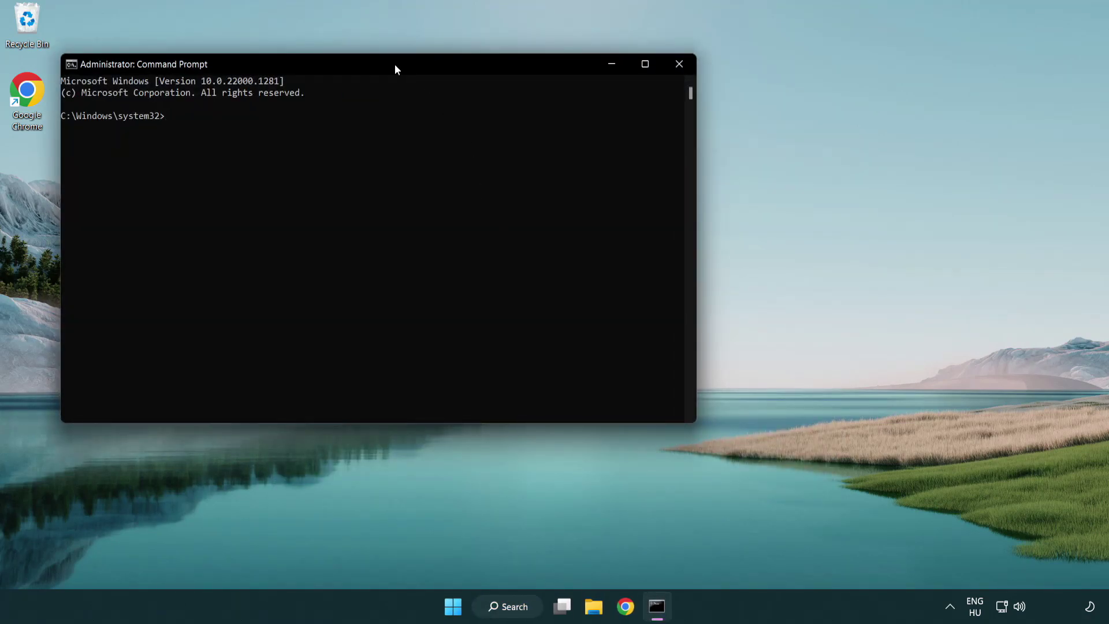
# Step: Center the Command Prompt window and run sfc /scannow
pyautogui.moveTo(395, 65); pyautogui.dragTo(558, 114)
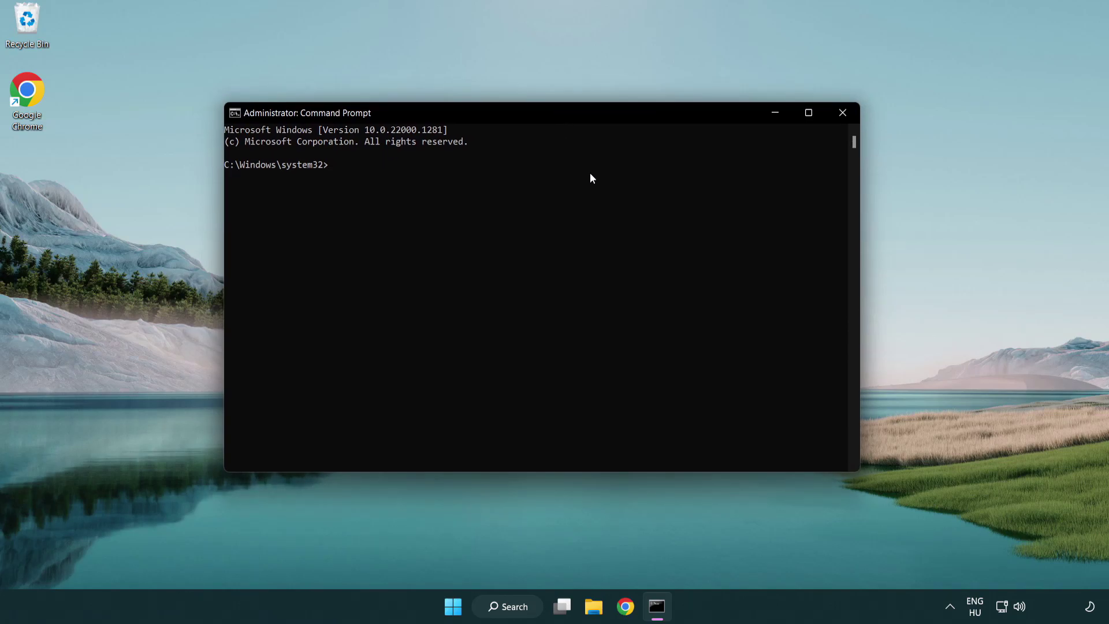
pyautogui.write('sfc')
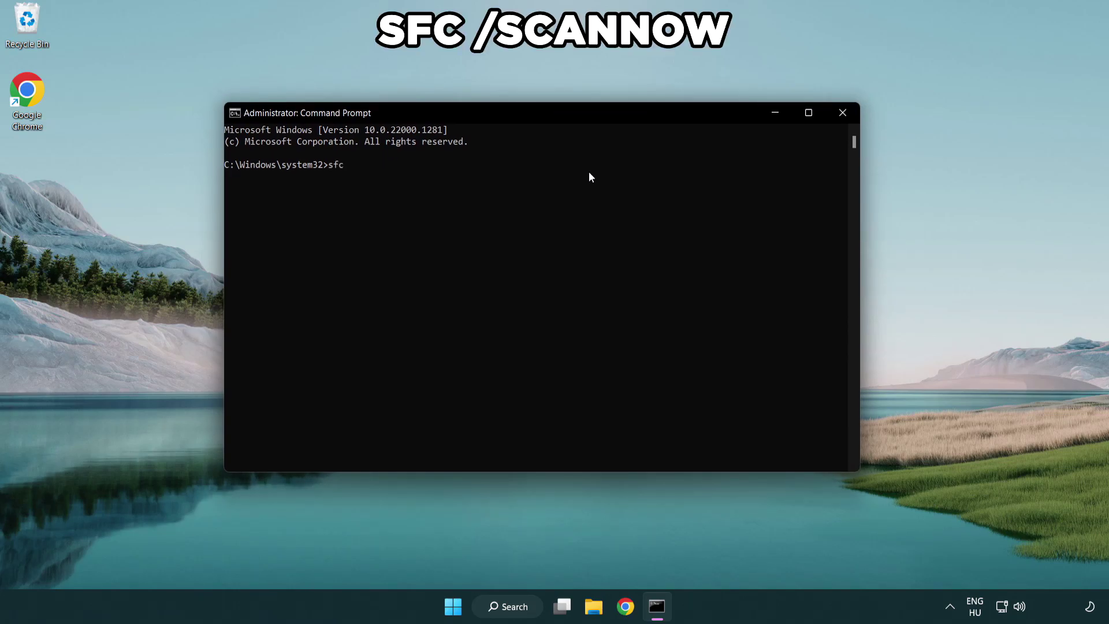
pyautogui.write(' /scannow')
pyautogui.press('Return')
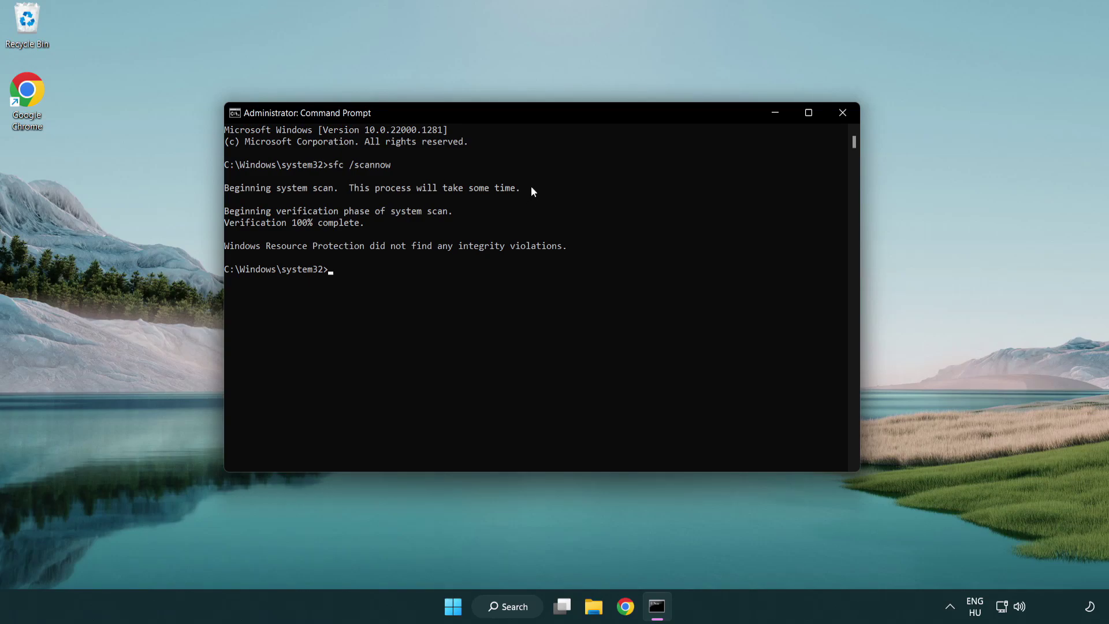
pyautogui.click(843, 113)
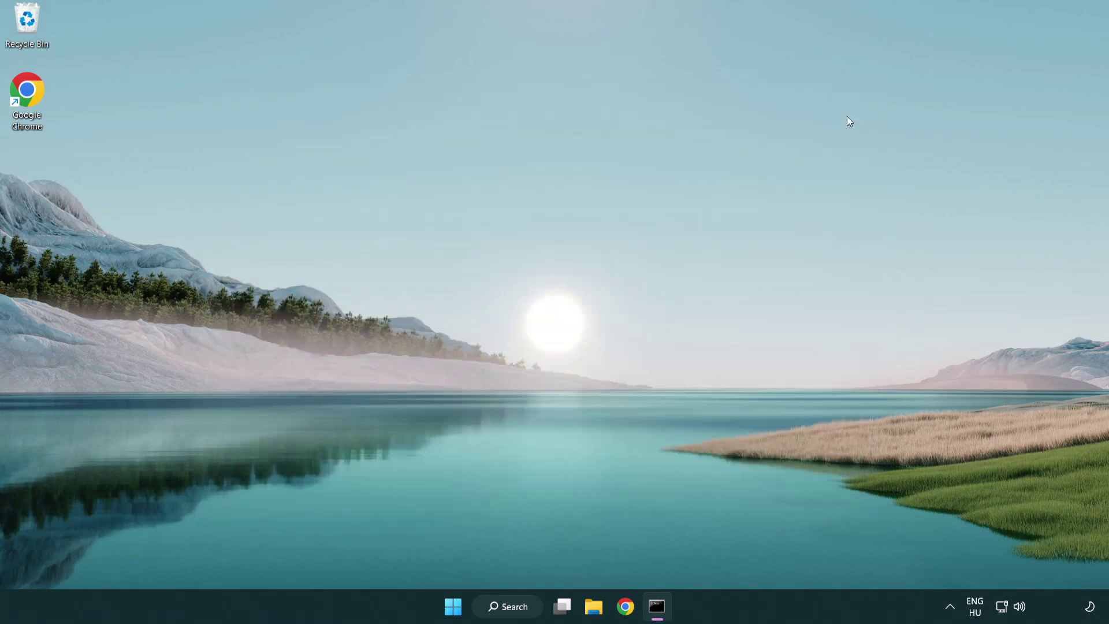
pyautogui.click(477, 605)
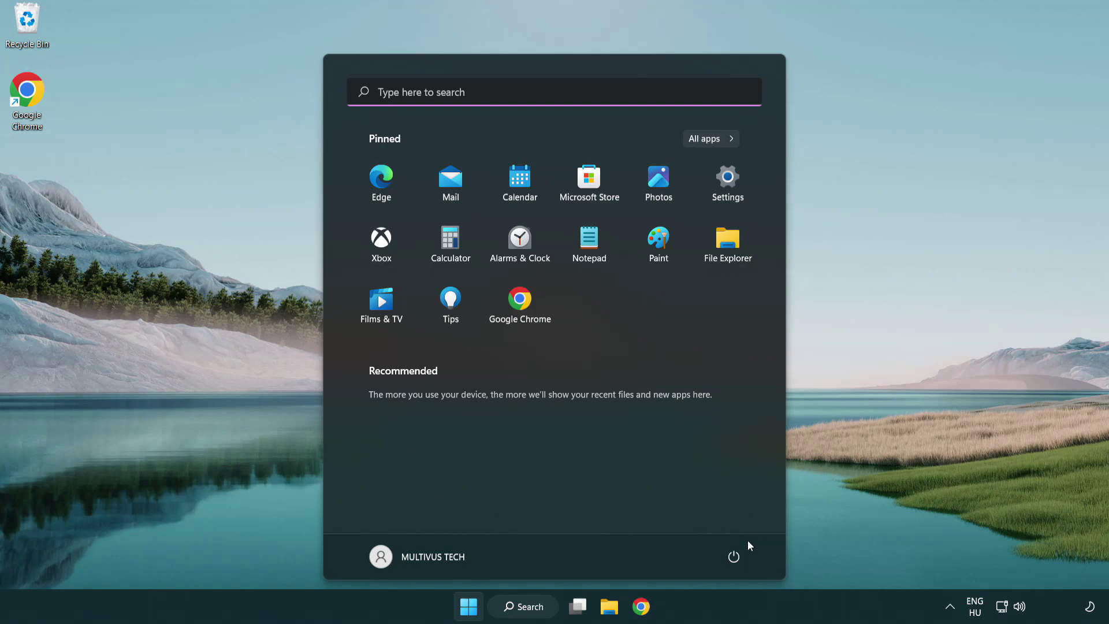
pyautogui.click(735, 555)
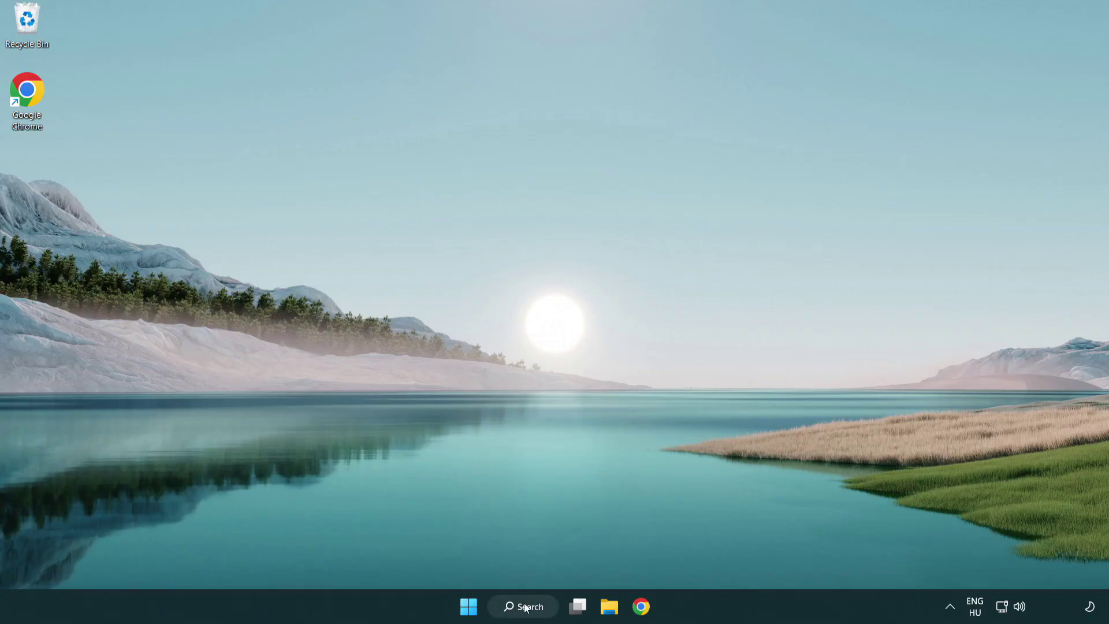
# Step: Open Windows Security's Virus & threat protection settings and scroll down to Exclusions
pyautogui.click(527, 614)
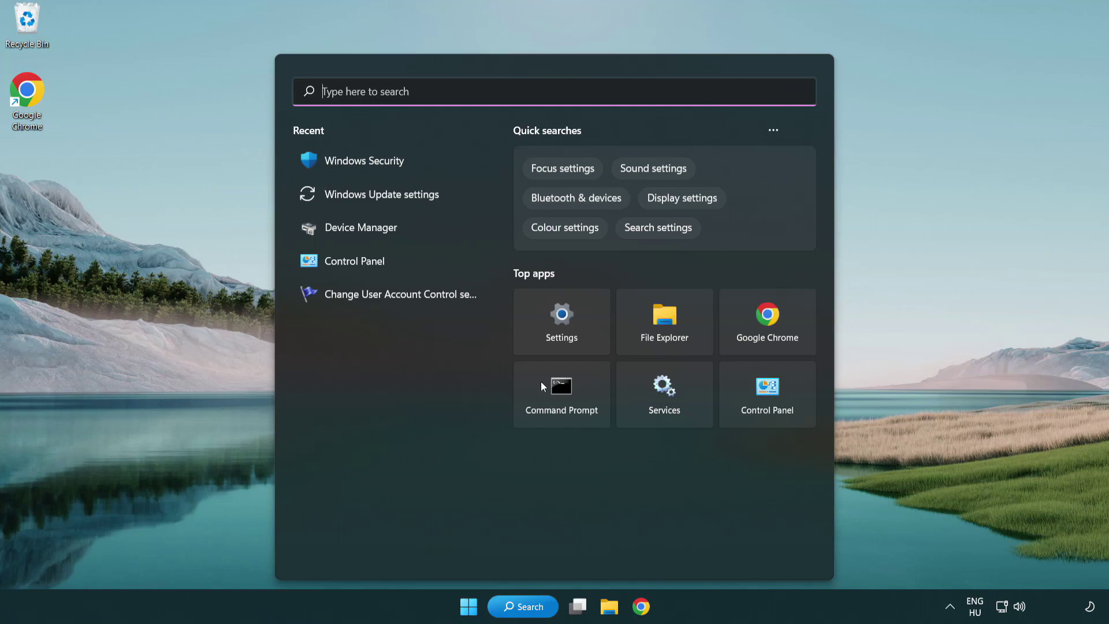
pyautogui.write('se')
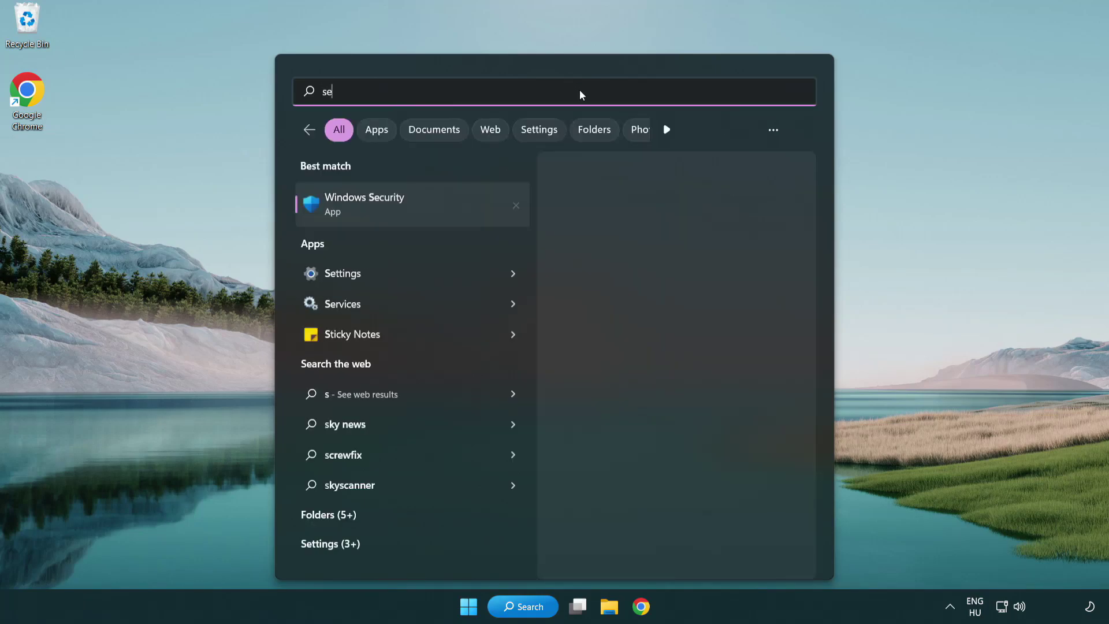
pyautogui.write('curi')
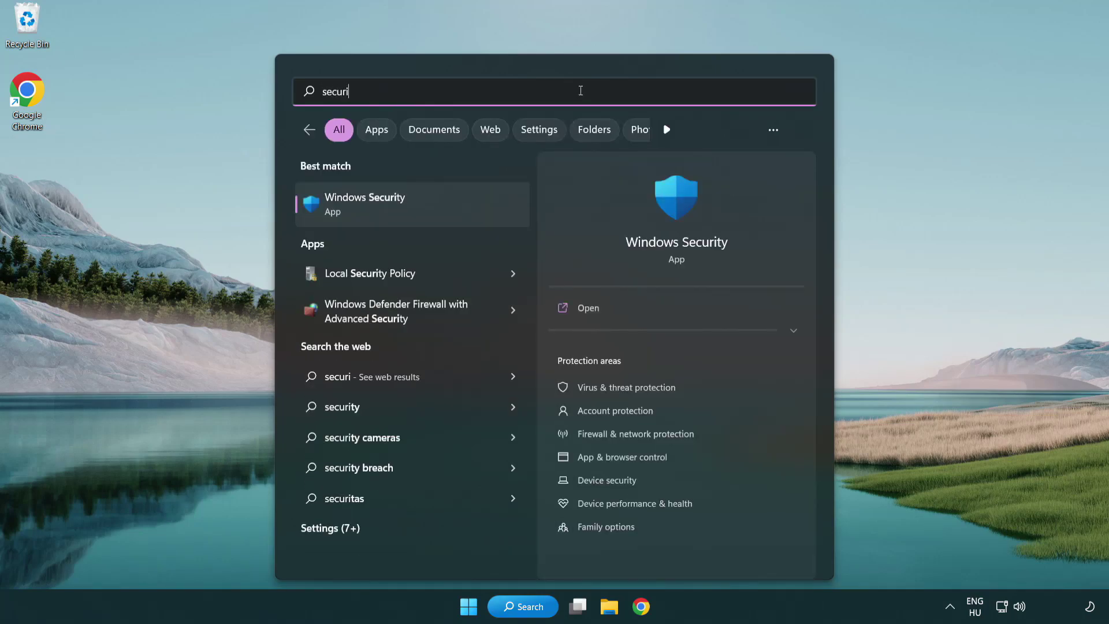
pyautogui.write('ty')
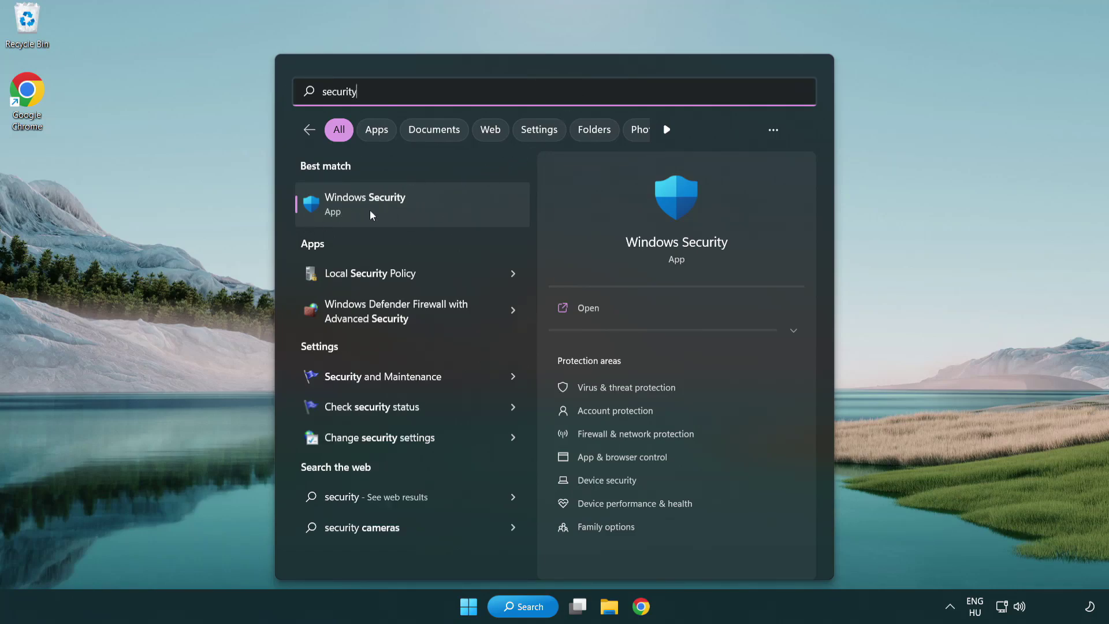
pyautogui.click(454, 213)
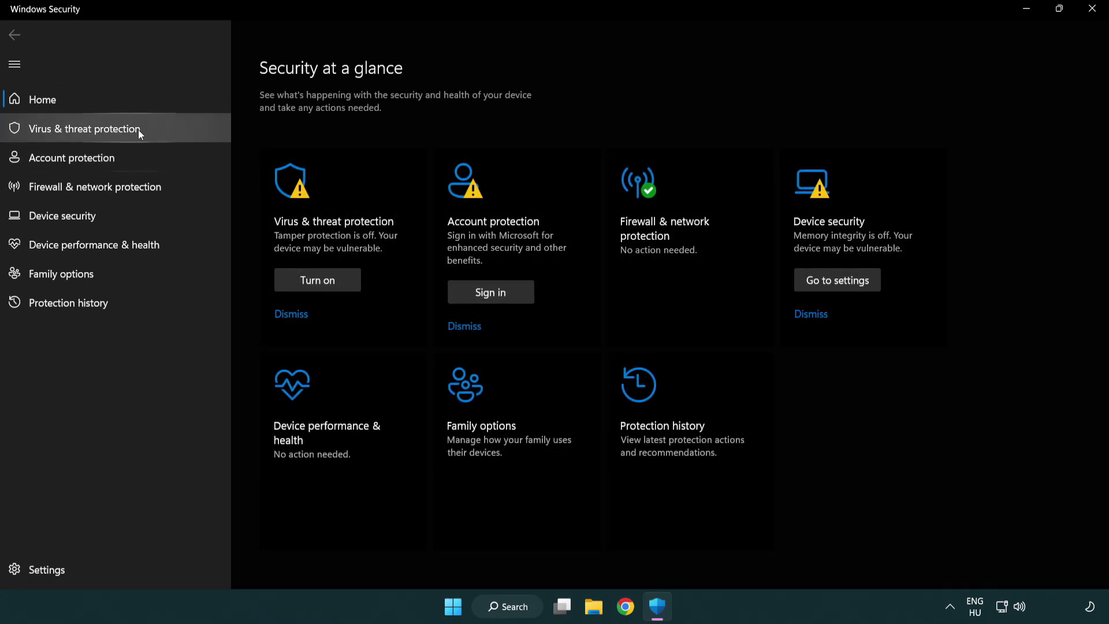
pyautogui.click(168, 128)
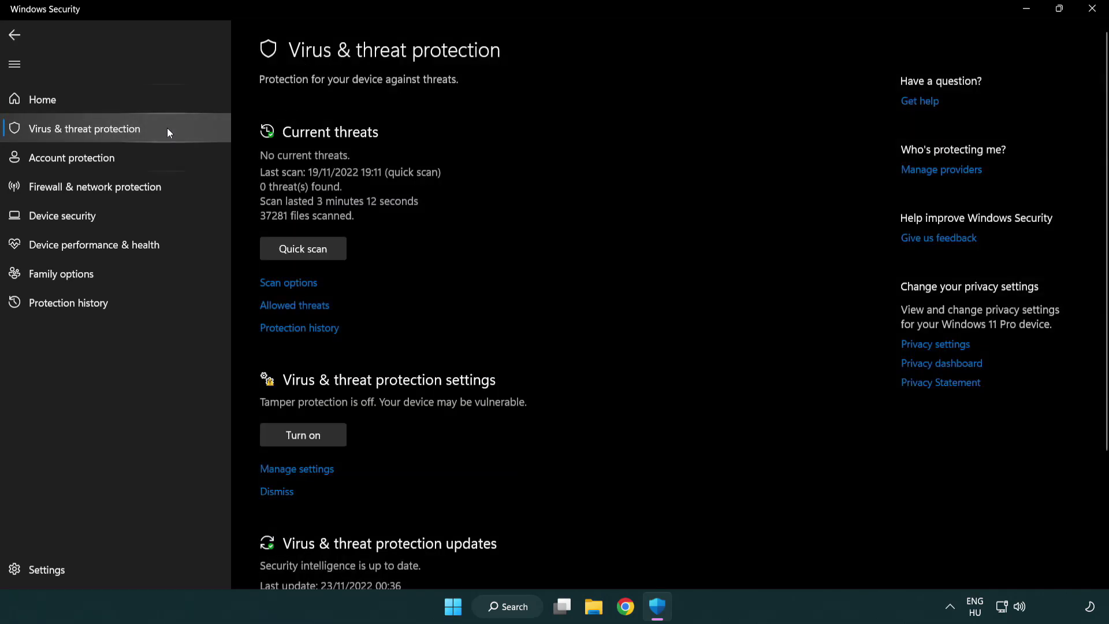
pyautogui.scroll(-1, 306, 248)
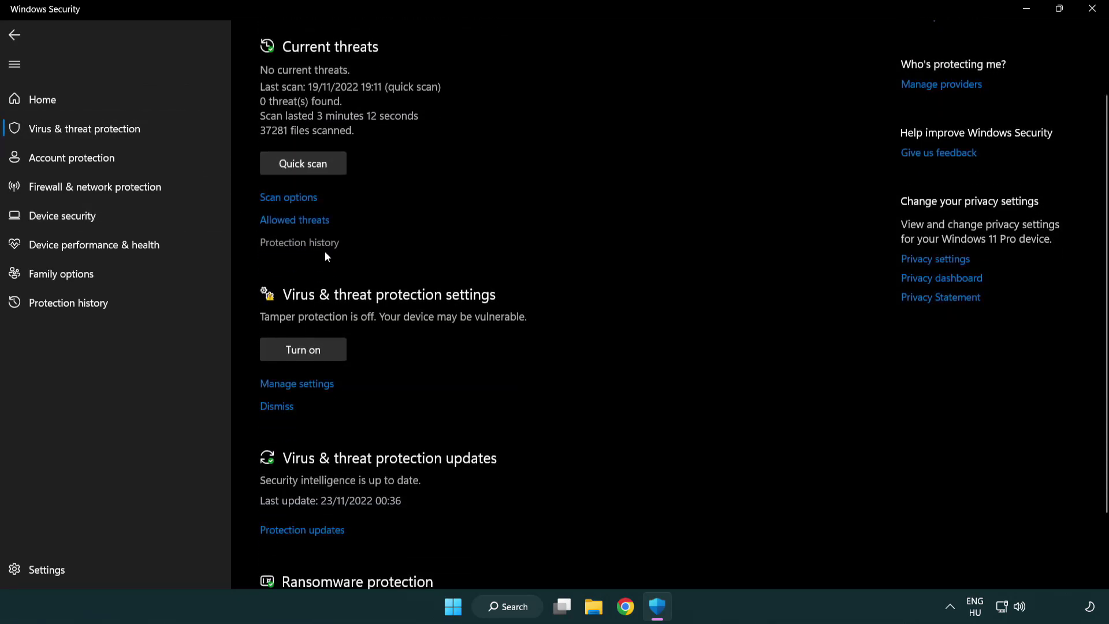
pyautogui.click(294, 385)
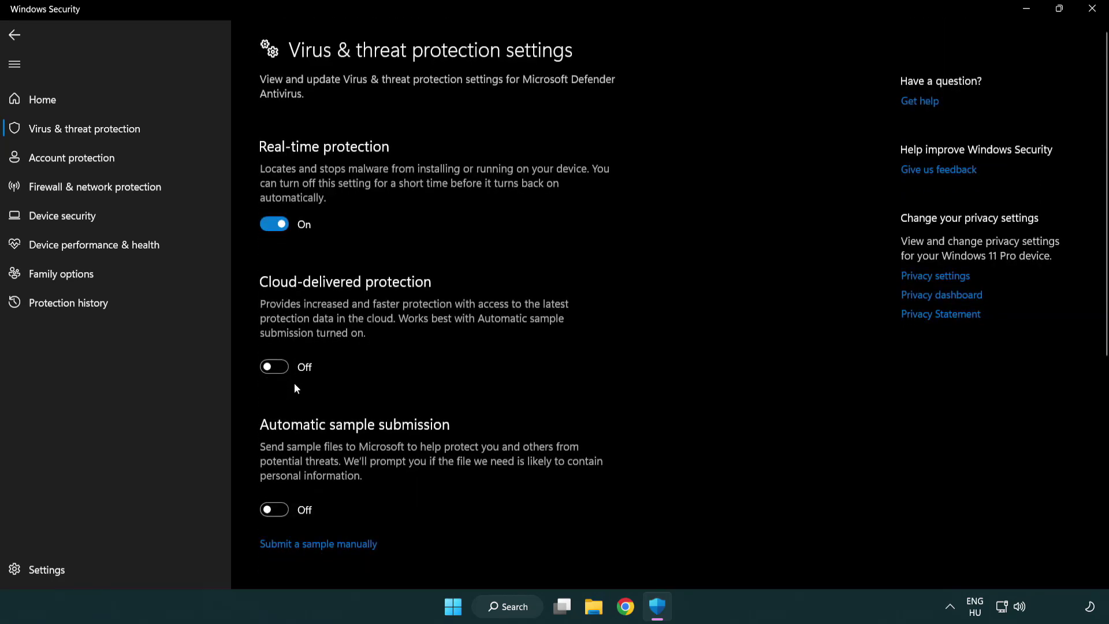
pyautogui.scroll(-5, 295, 385)
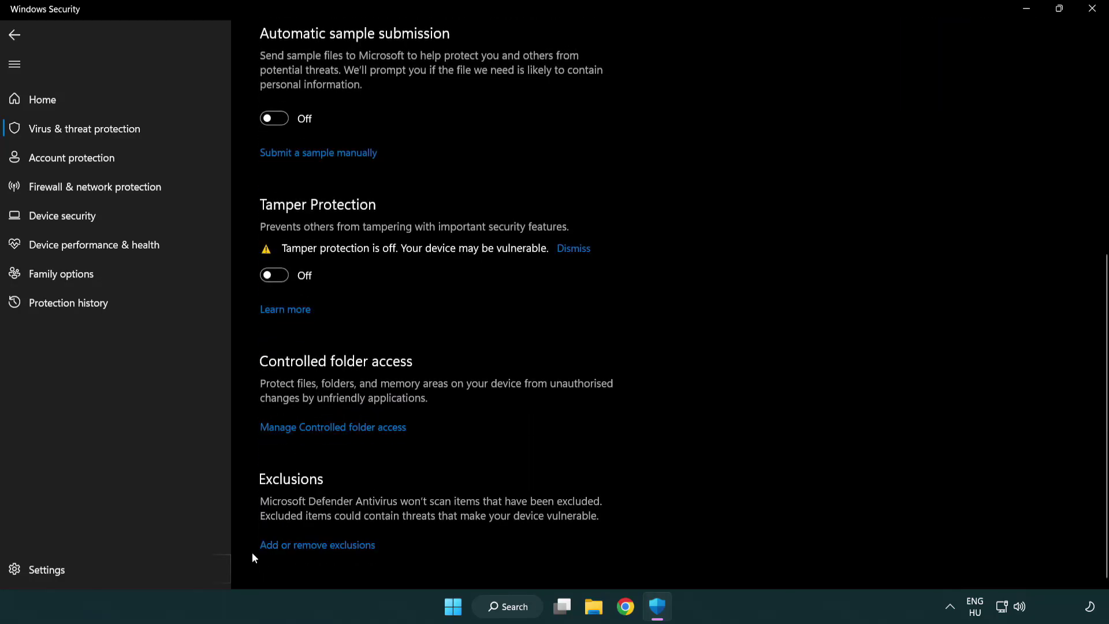
# Step: Start adding a File-type exclusion in Windows Security
pyautogui.click(349, 547)
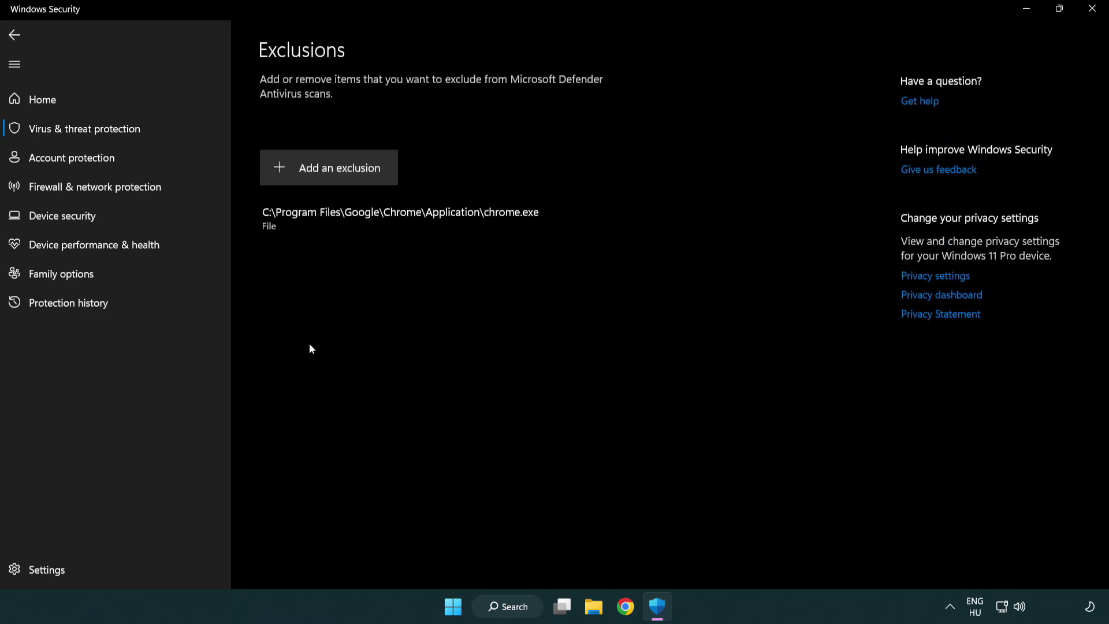
pyautogui.click(331, 169)
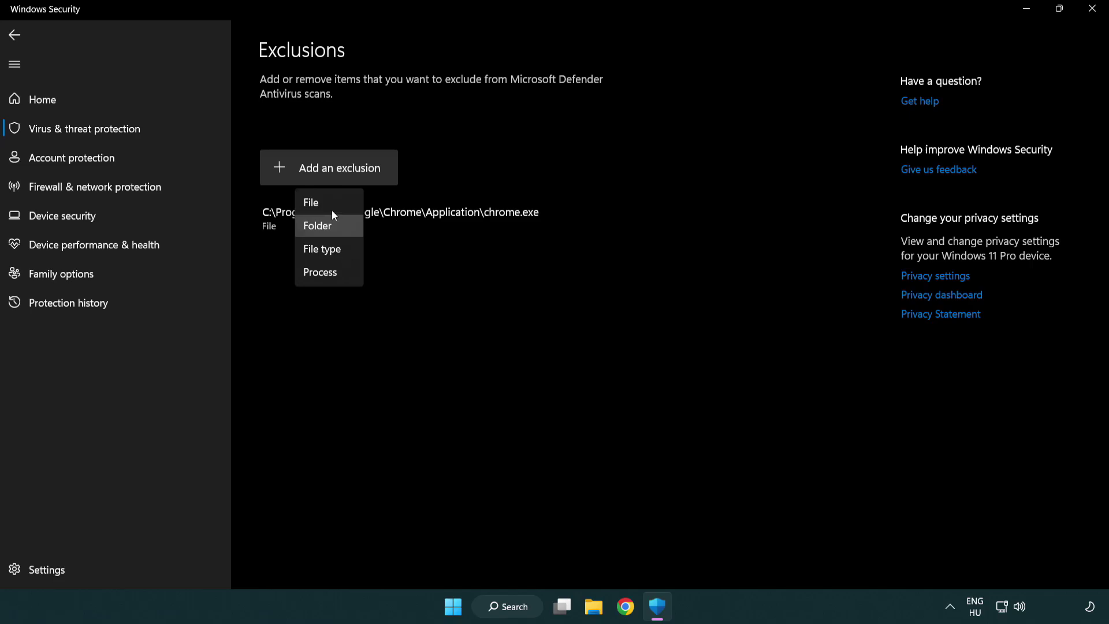
pyautogui.click(334, 208)
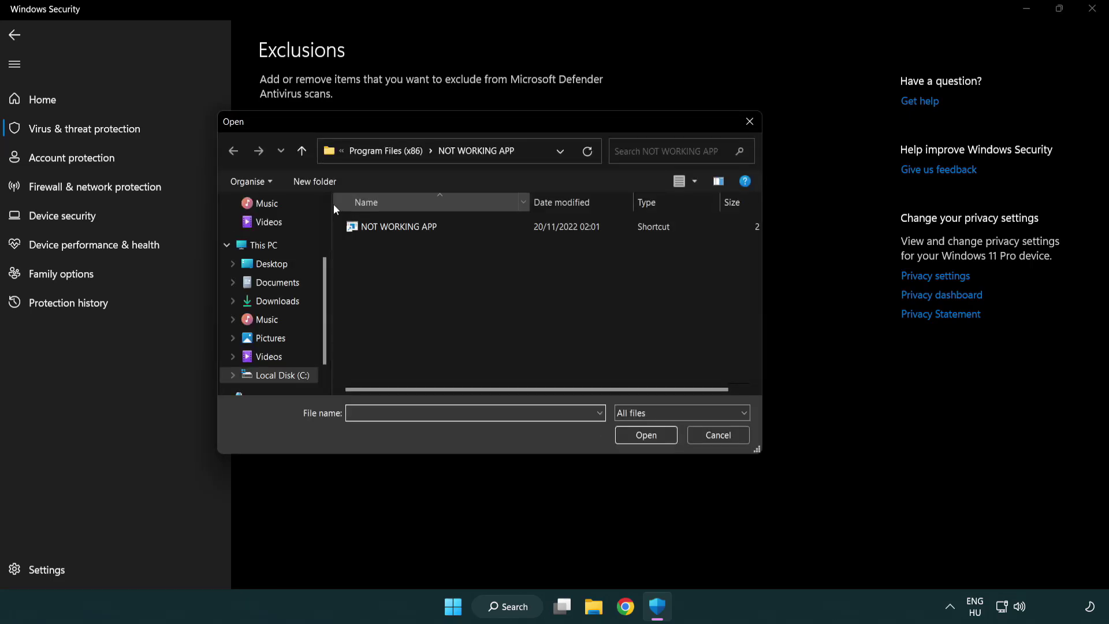
# Step: Exclude the NOT WORKING APP shortcut from C:\Program Files (x86), then close Windows Security
pyautogui.click(375, 151)
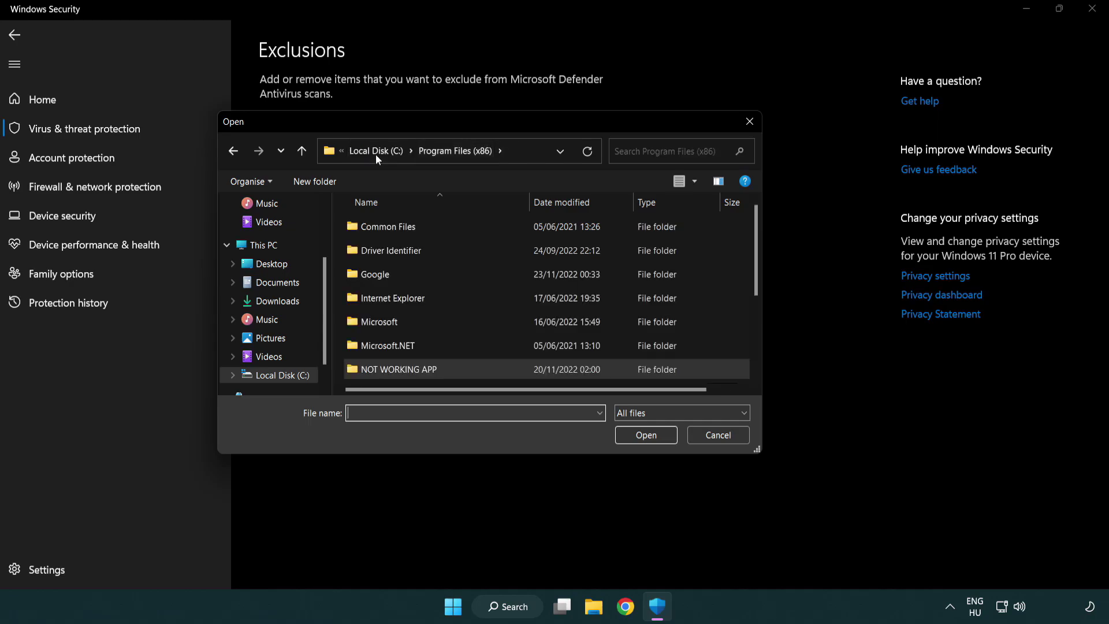
pyautogui.click(382, 152)
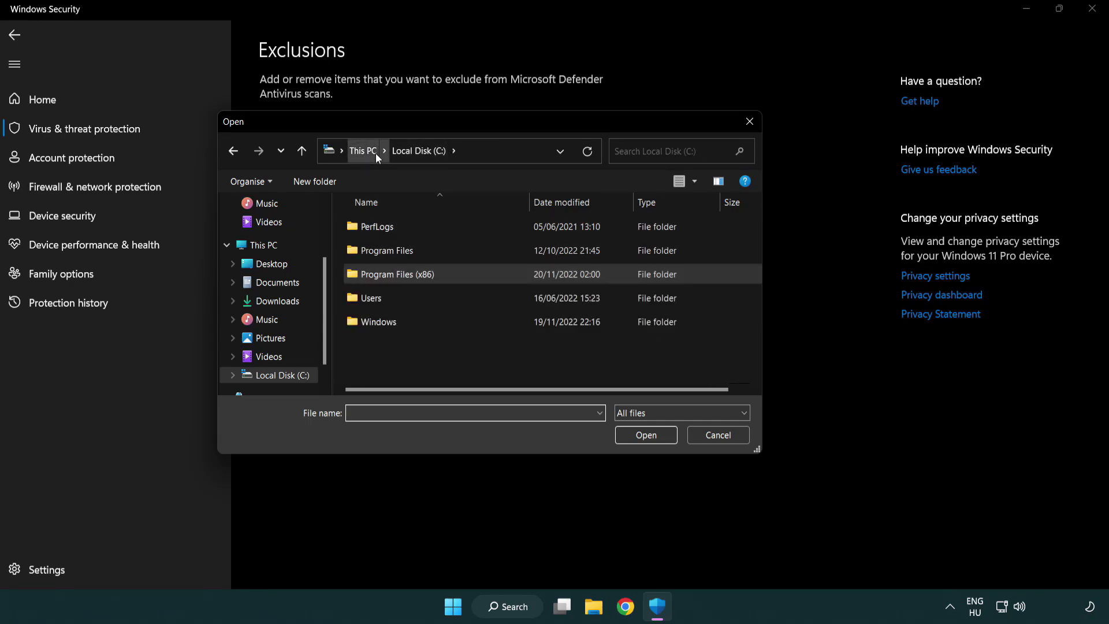
pyautogui.click(372, 152)
pyautogui.doubleClick(405, 381)
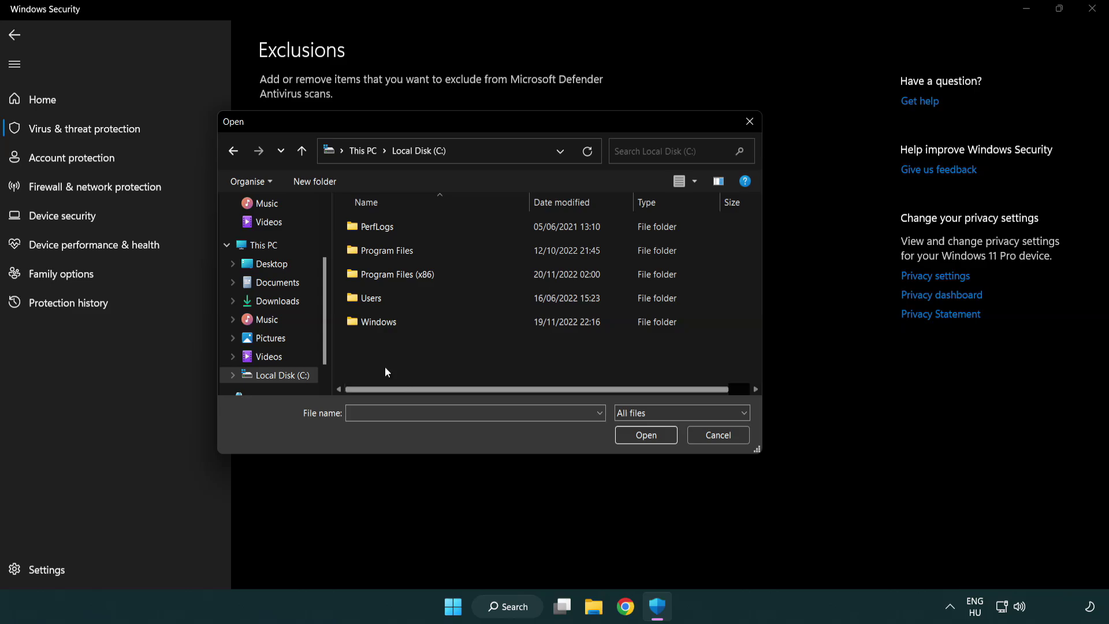
pyautogui.doubleClick(408, 271)
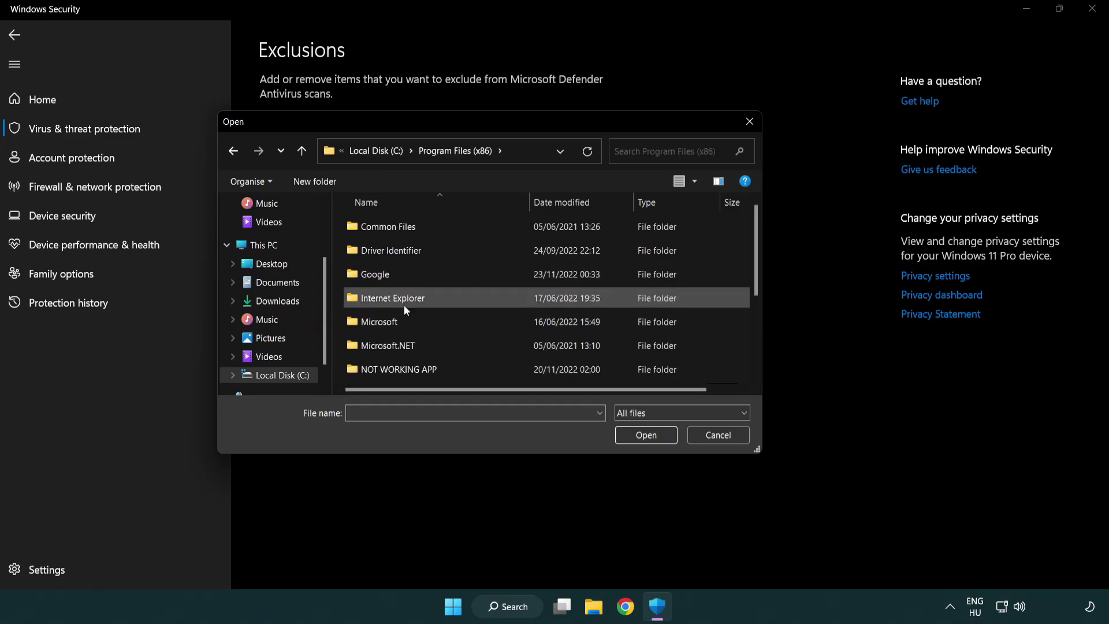
pyautogui.doubleClick(415, 372)
pyautogui.click(391, 226)
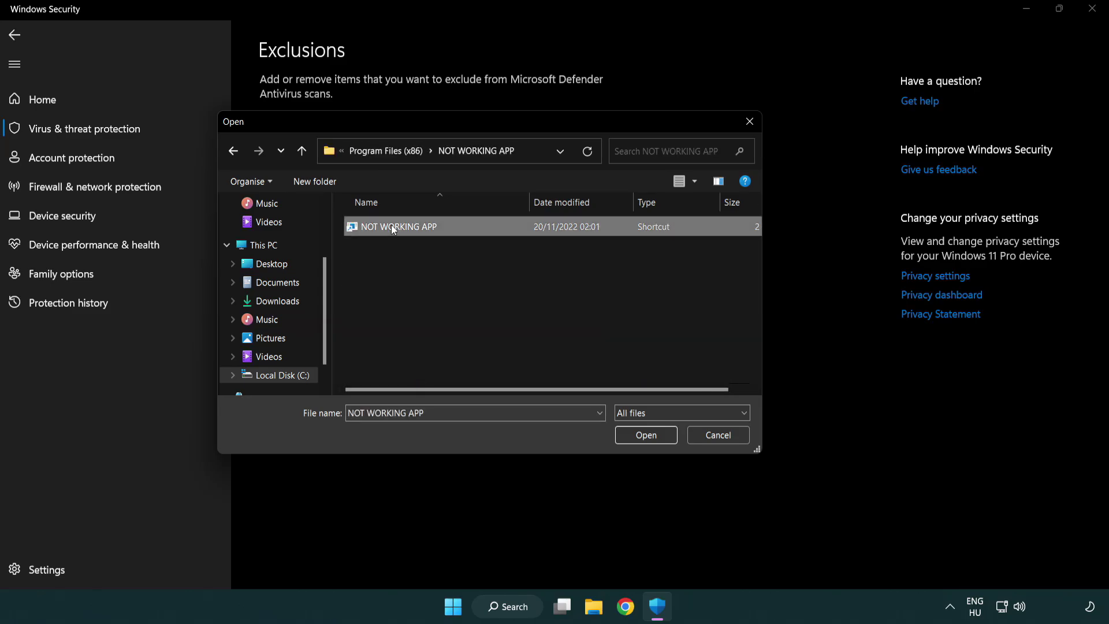
pyautogui.click(645, 438)
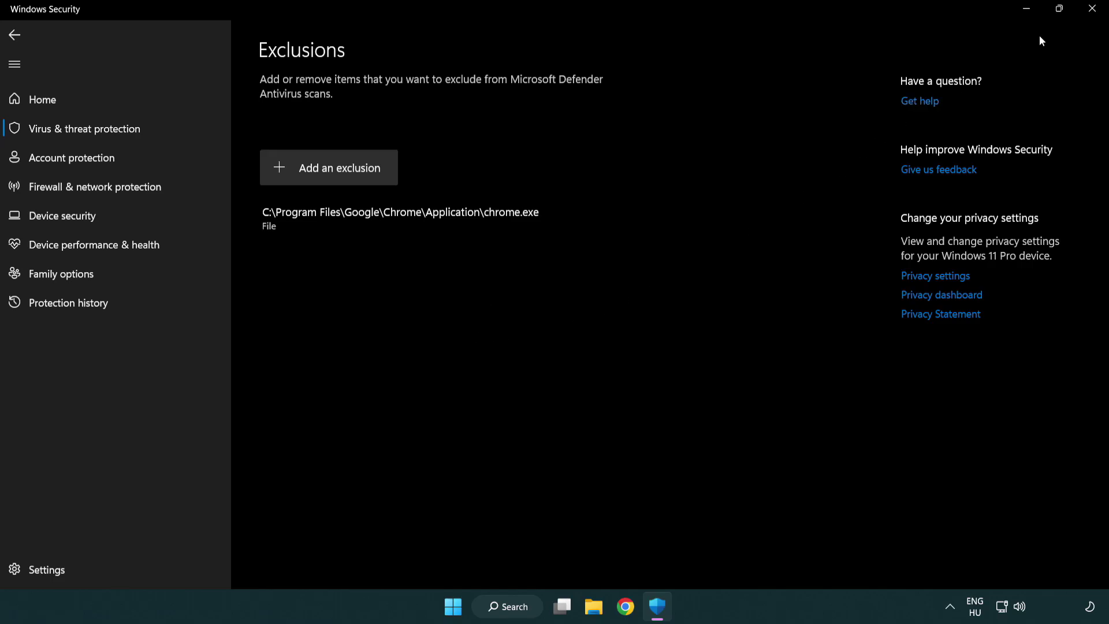
pyautogui.click(1094, 18)
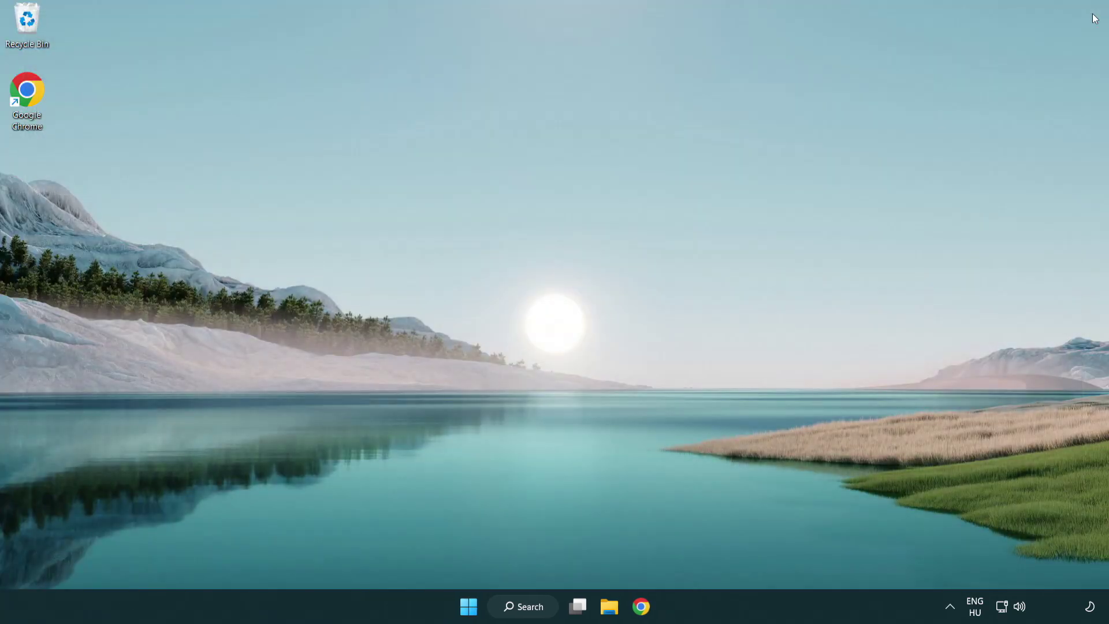
# Step: Show the Start menu's power options, ready to restart the PC
pyautogui.click(465, 608)
pyautogui.click(735, 556)
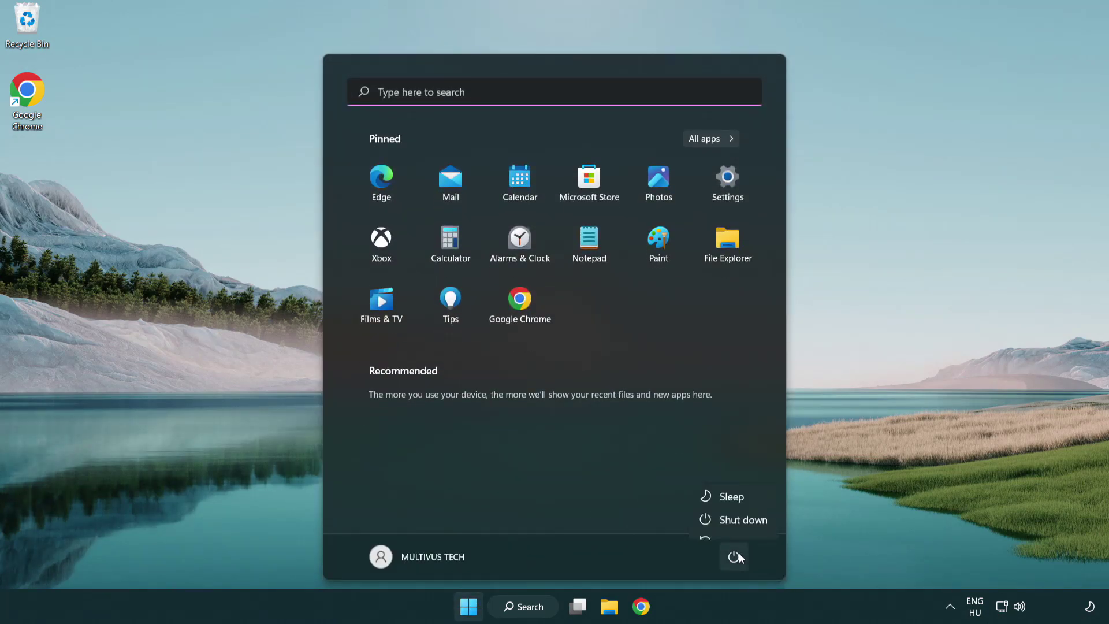